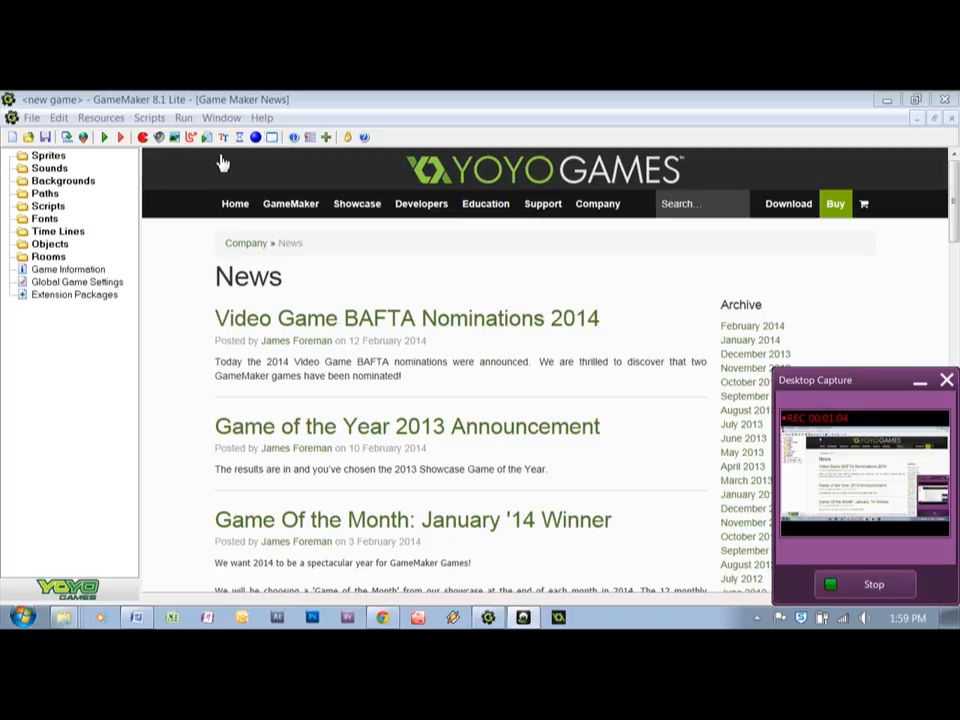
Create a new sprite with a blank 32 by 32 image and open that image for editing
{"action": "left_click", "coordinate": [144, 138]}
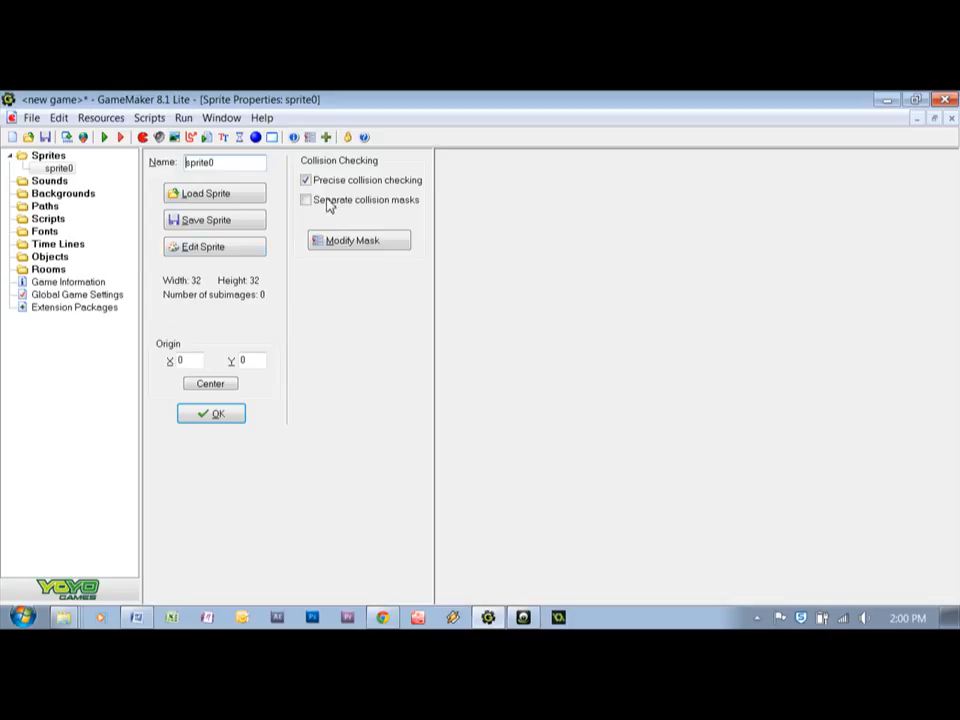
{"action": "left_click", "coordinate": [196, 255]}
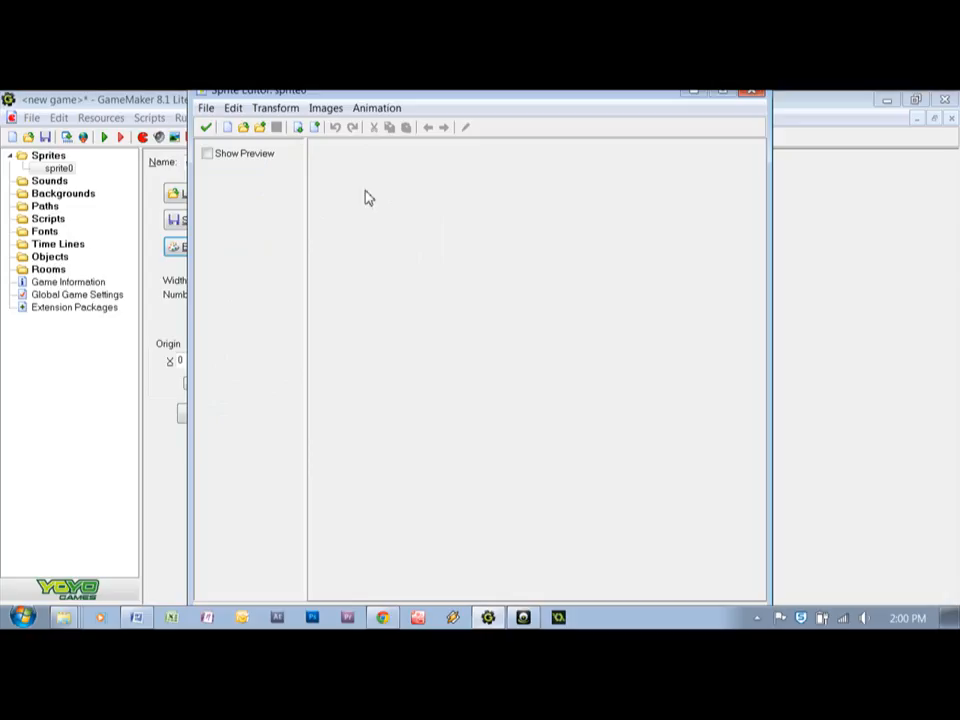
{"action": "left_click", "coordinate": [229, 130]}
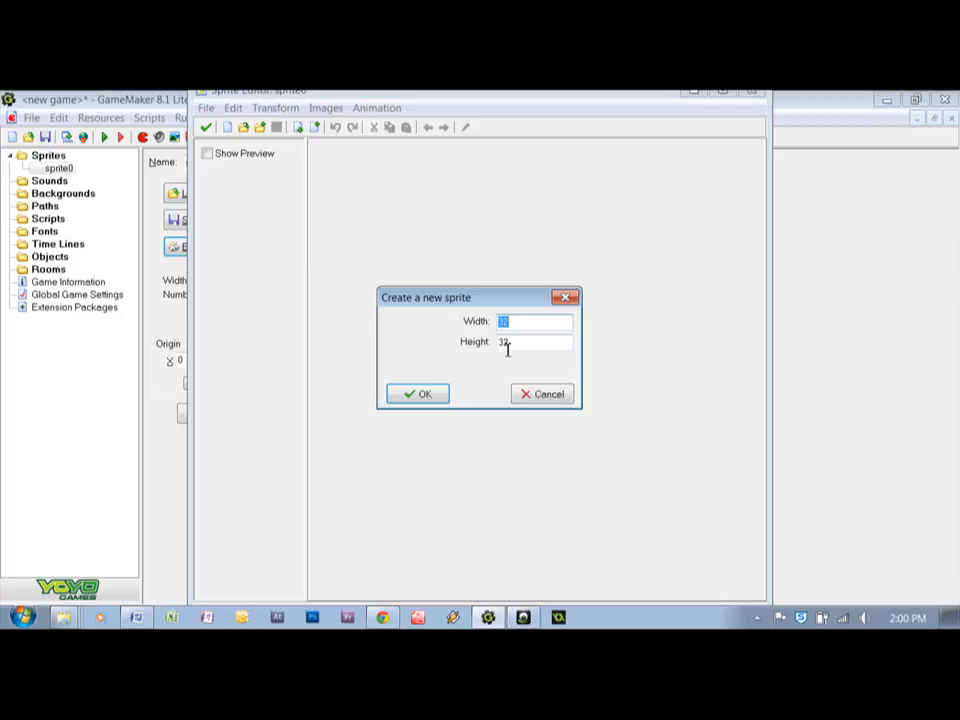
{"action": "left_click", "coordinate": [430, 396]}
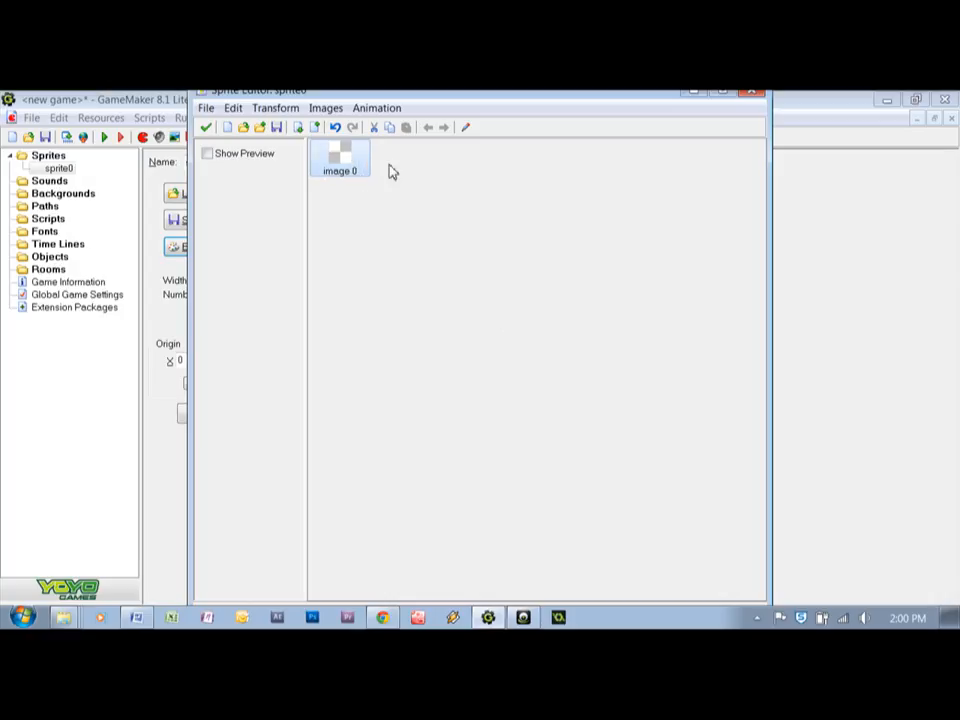
{"action": "double_click", "coordinate": [335, 160]}
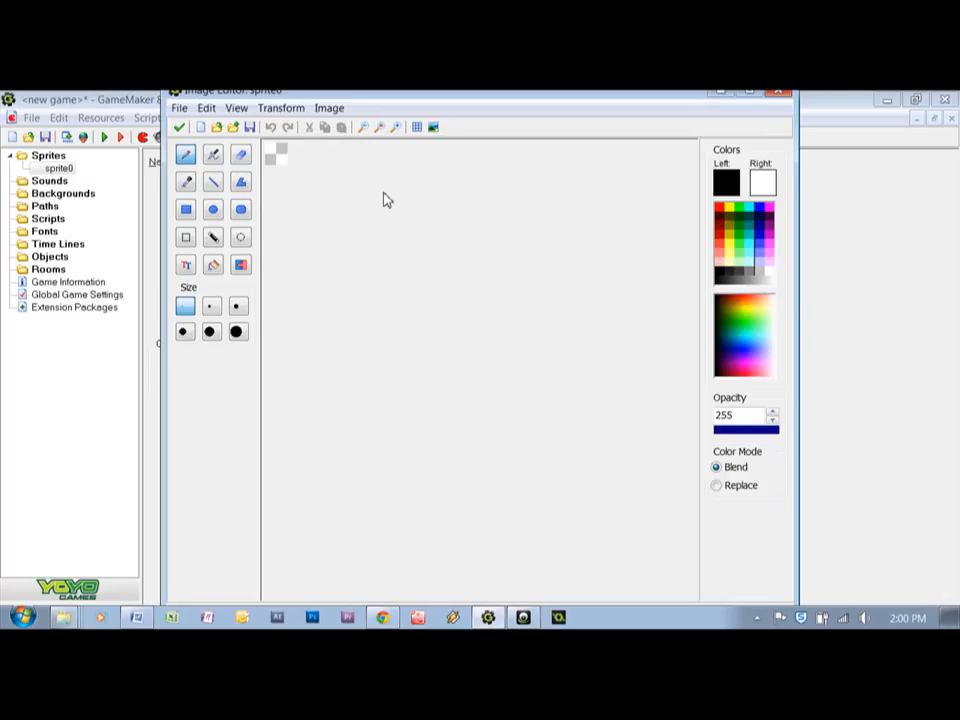
Draw a face with black-outlined, white-filled ellipses: a large round head, two upright oval eyes and a wide flat mouth
{"action": "left_click", "coordinate": [396, 130]}
{"action": "left_click", "coordinate": [396, 130]}
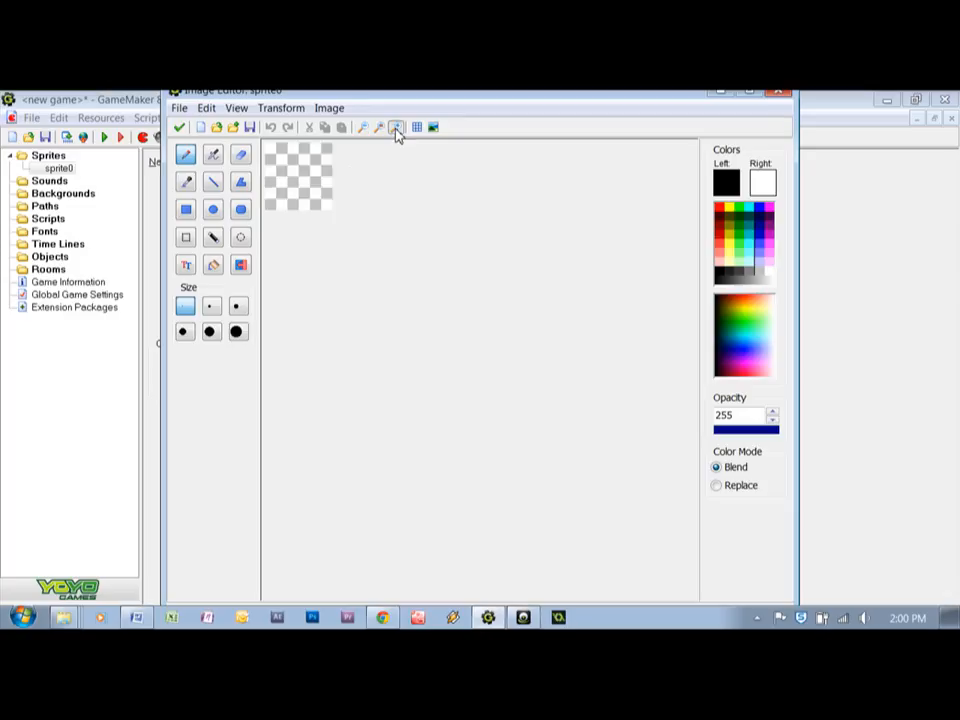
{"action": "left_click", "coordinate": [396, 129]}
{"action": "left_click", "coordinate": [396, 129]}
{"action": "left_click", "coordinate": [396, 129]}
{"action": "left_click", "coordinate": [396, 129]}
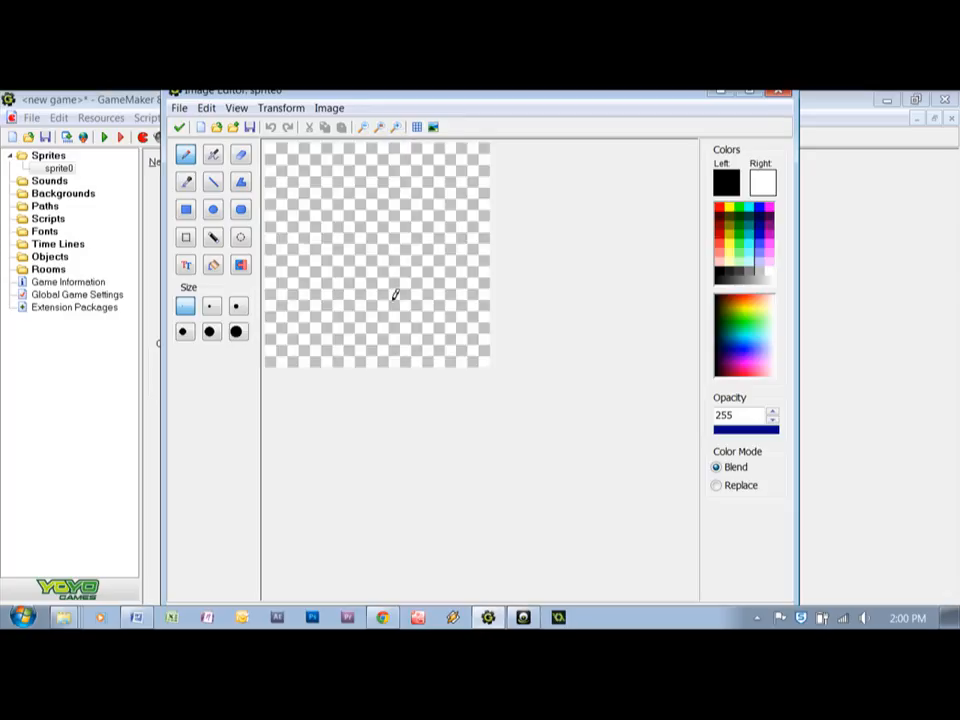
{"action": "left_click", "coordinate": [214, 218]}
{"action": "left_click_drag", "start_coordinate": [276, 152], "coordinate": [489, 366]}
{"action": "left_click_drag", "start_coordinate": [331, 199], "coordinate": [361, 251]}
{"action": "left_click_drag", "start_coordinate": [390, 196], "coordinate": [439, 267]}
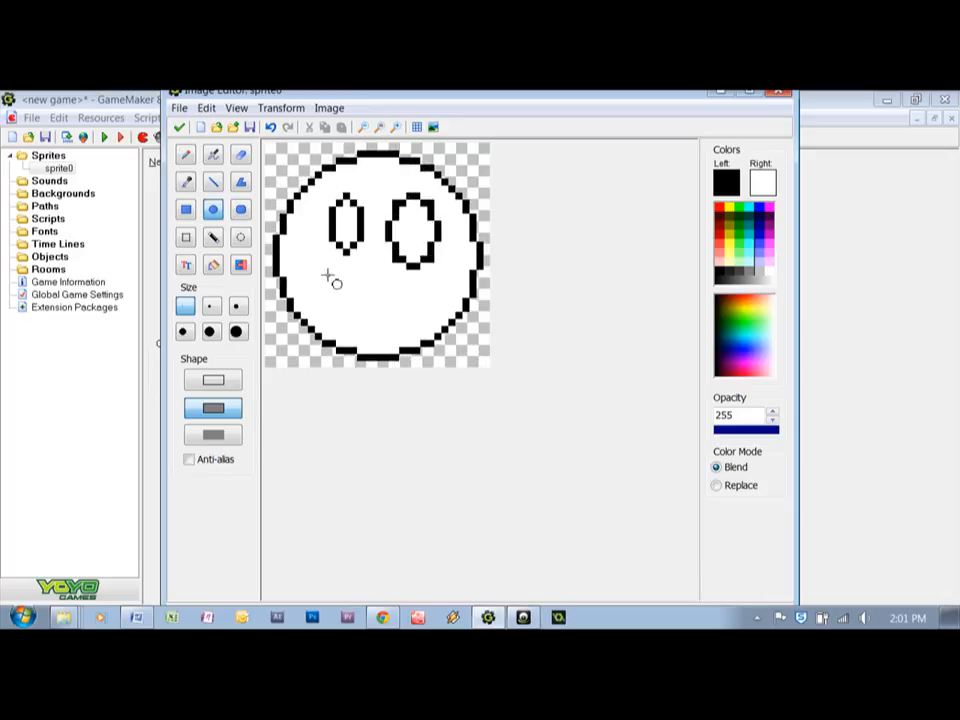
{"action": "mouse_move", "coordinate": [311, 289]}
{"action": "left_mouse_down"}
{"action": "mouse_move", "coordinate": [380, 325]}
{"action": "mouse_move", "coordinate": [443, 326]}
{"action": "left_mouse_up"}
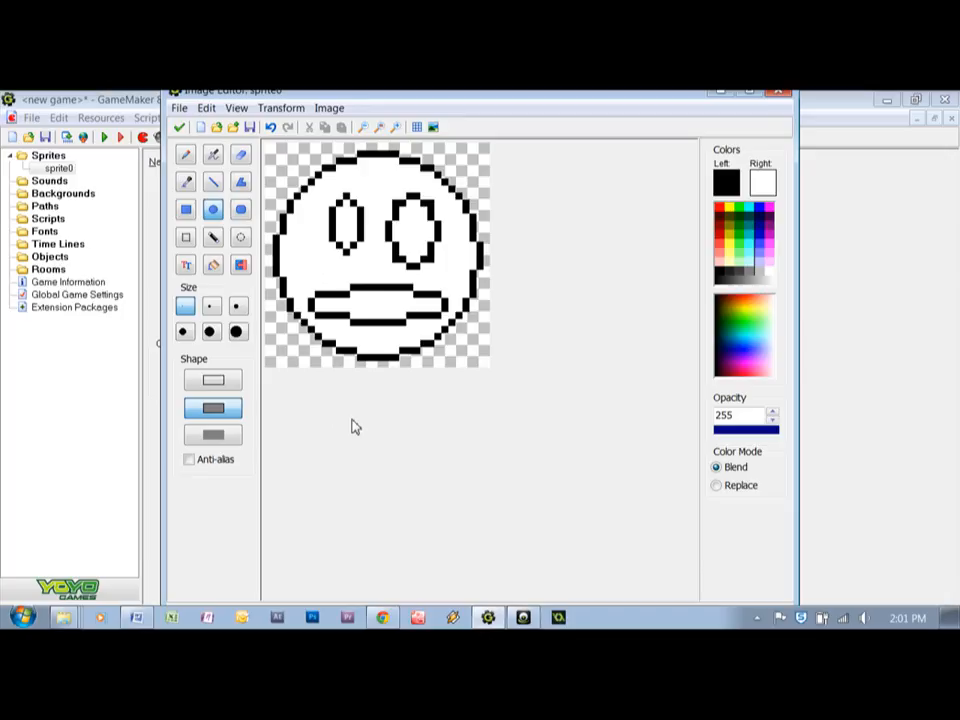
Fill the face with yellow and the mouth with dark grey
{"action": "left_click", "coordinate": [211, 263]}
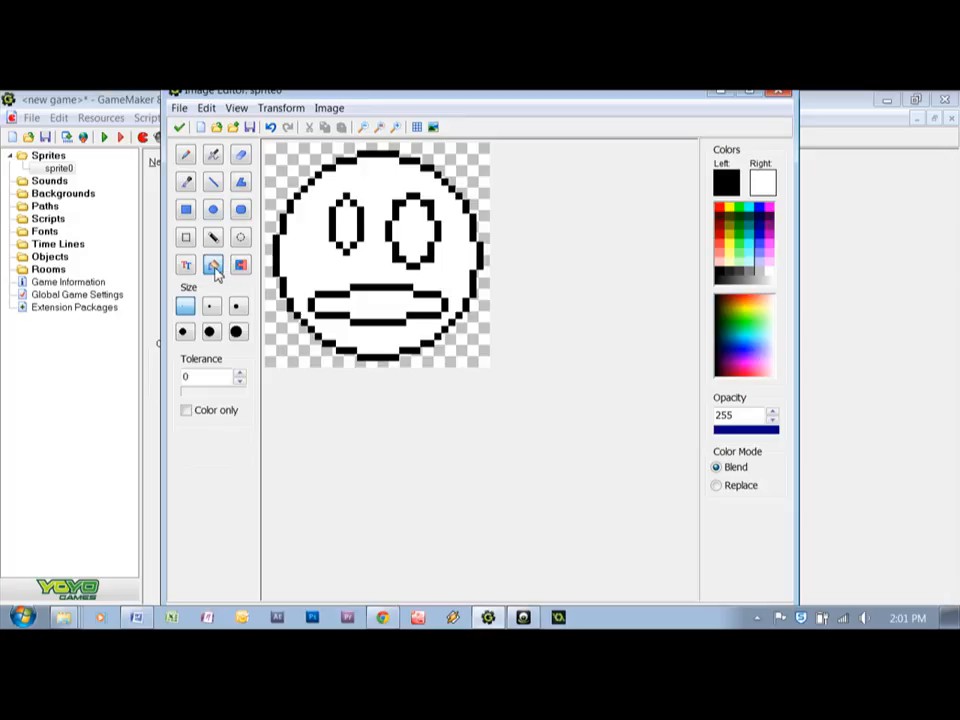
{"action": "left_click", "coordinate": [754, 309]}
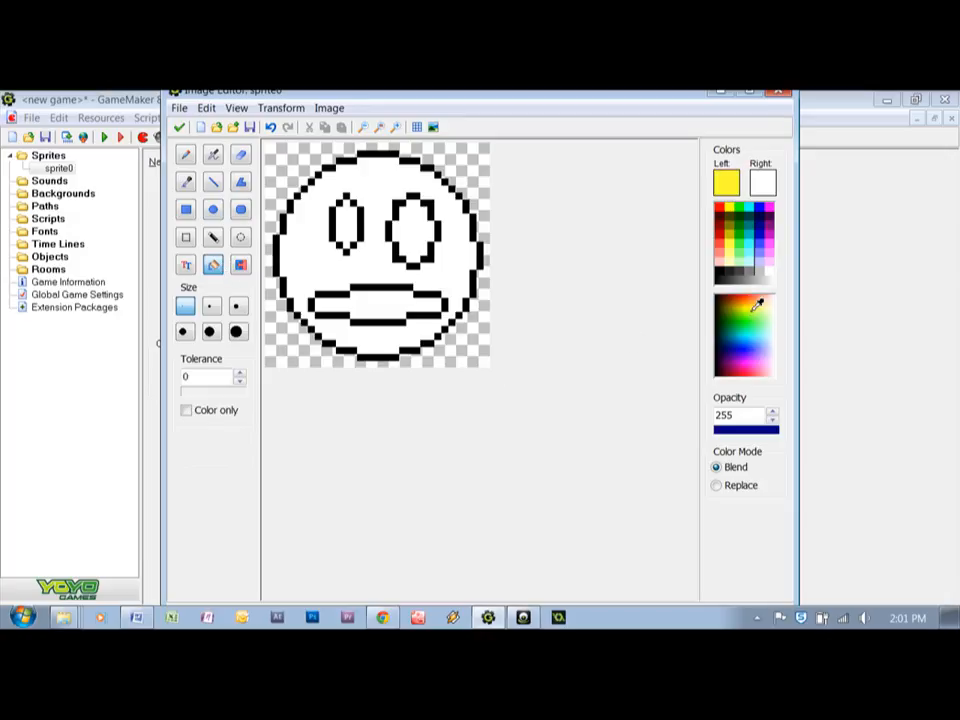
{"action": "left_click", "coordinate": [456, 243]}
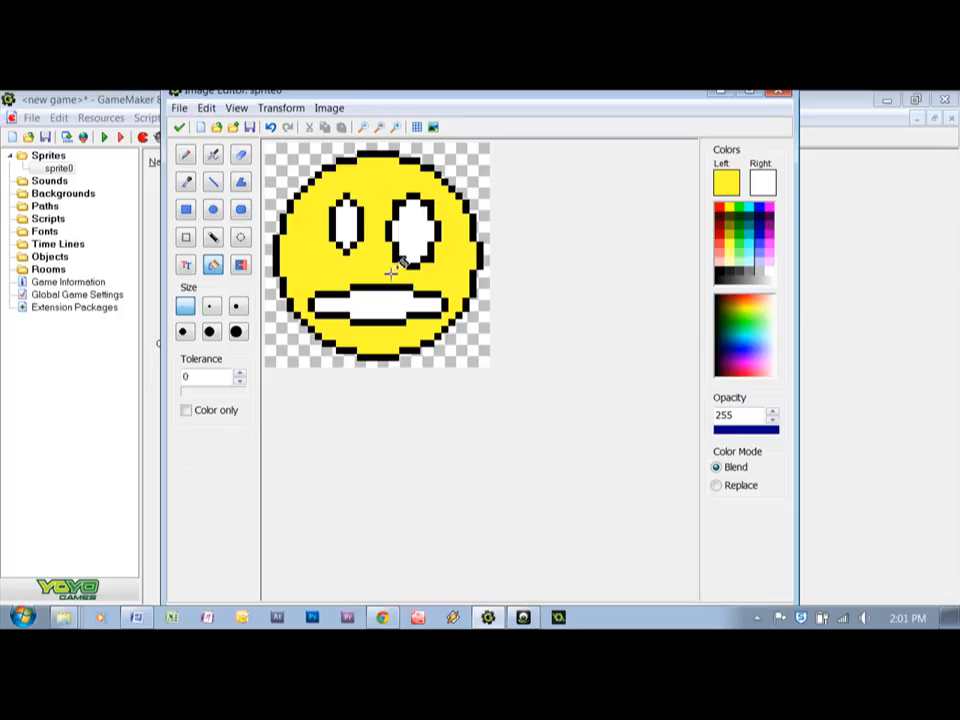
{"action": "left_click", "coordinate": [741, 272]}
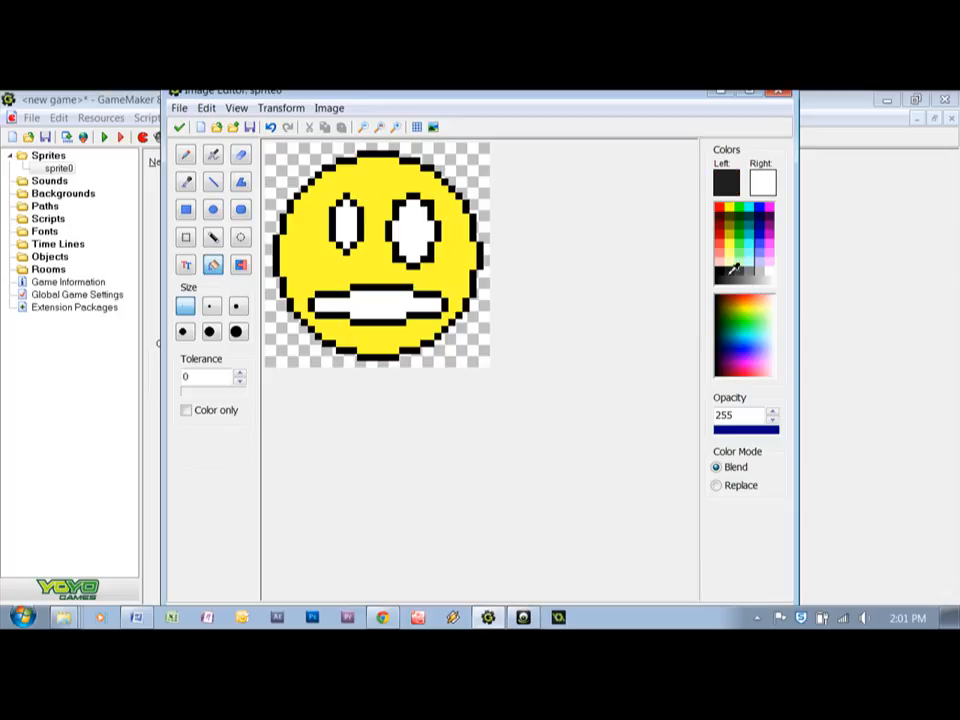
{"action": "left_click", "coordinate": [398, 314]}
Add dark grey pupils to both eyes with the pencil, and accept the finished image into the sprite
{"action": "left_click", "coordinate": [185, 154]}
{"action": "left_click", "coordinate": [346, 222]}
{"action": "left_click", "coordinate": [414, 228]}
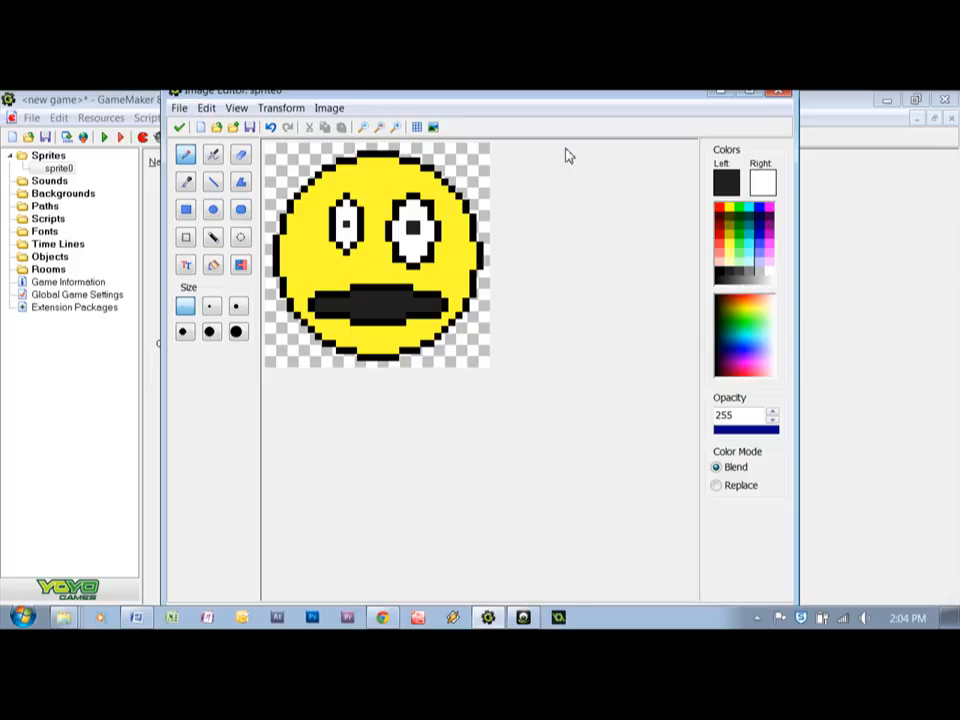
{"action": "left_click", "coordinate": [179, 127]}
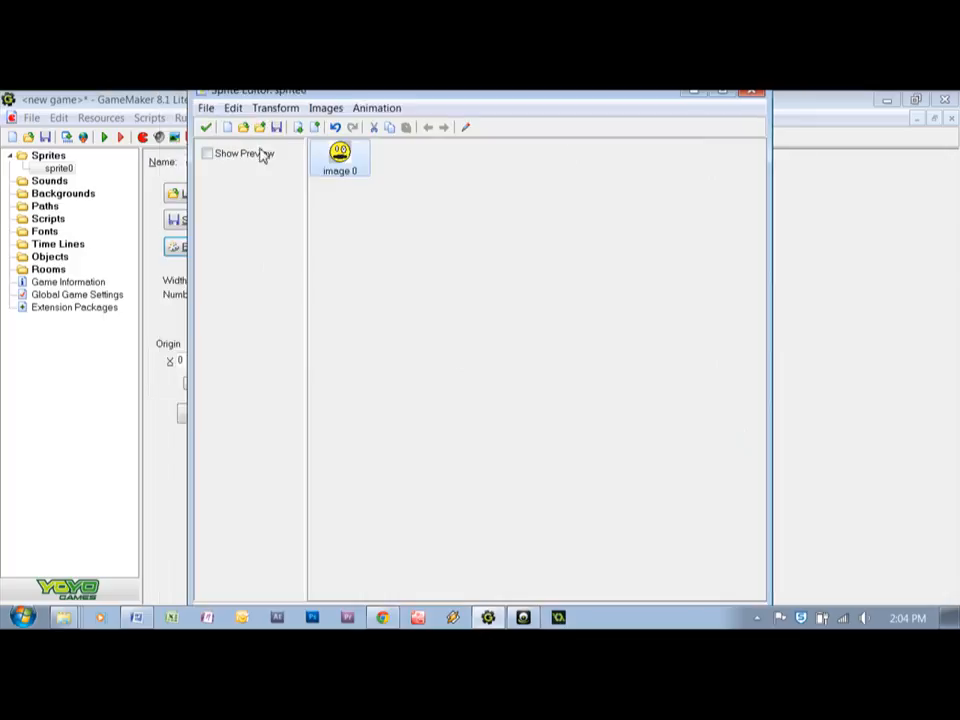
{"action": "left_click", "coordinate": [205, 131]}
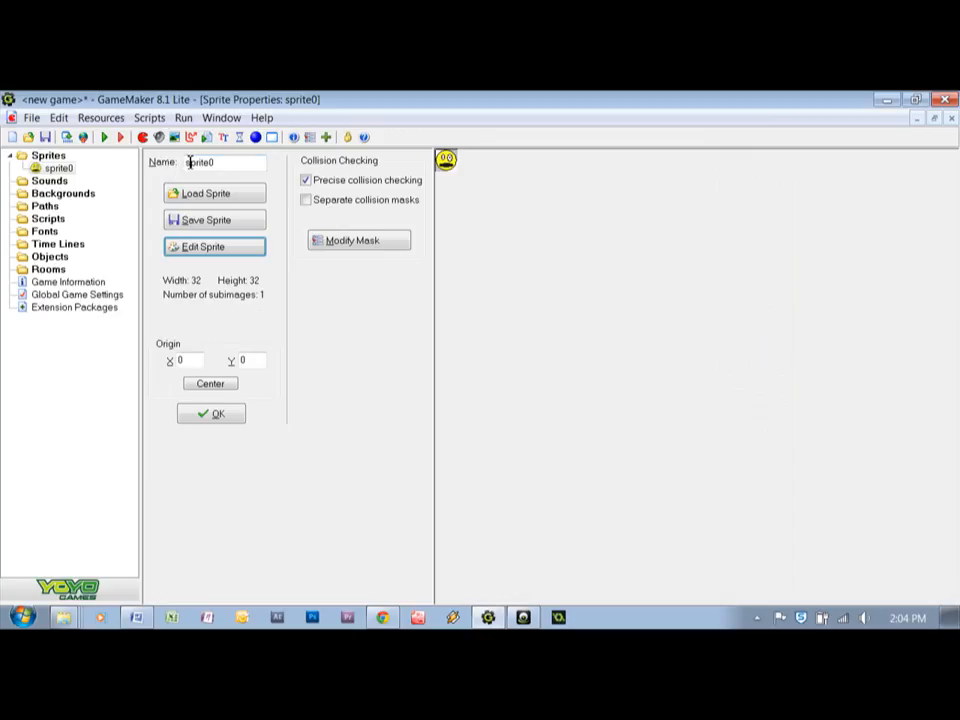
Name the smiley sprite happy and save its properties
{"action": "double_click", "coordinate": [255, 163]}
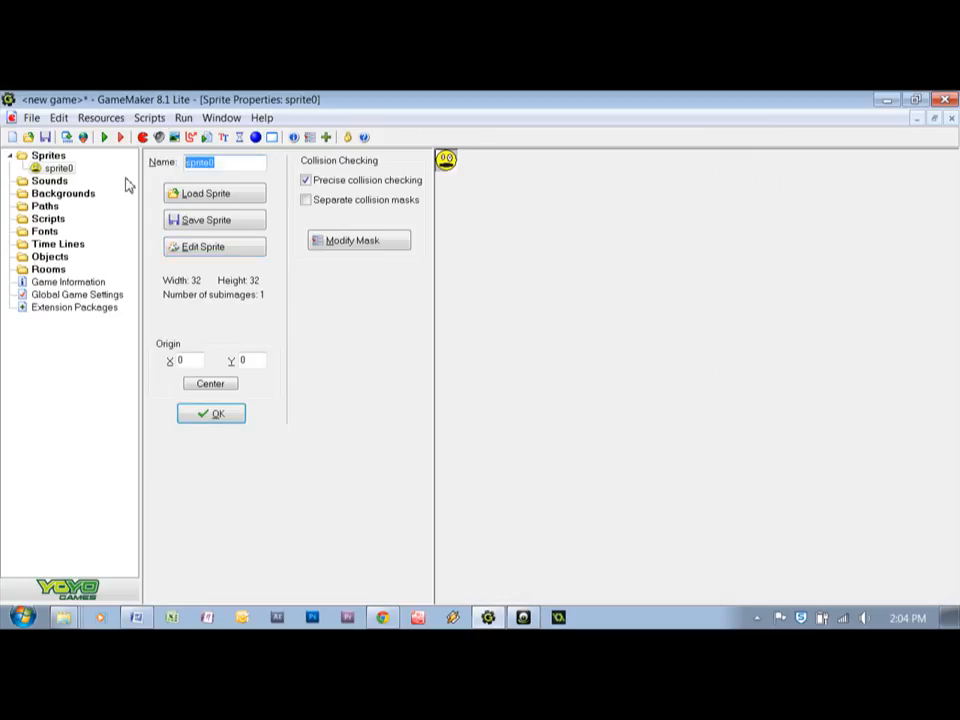
{"action": "type", "text": "happy"}
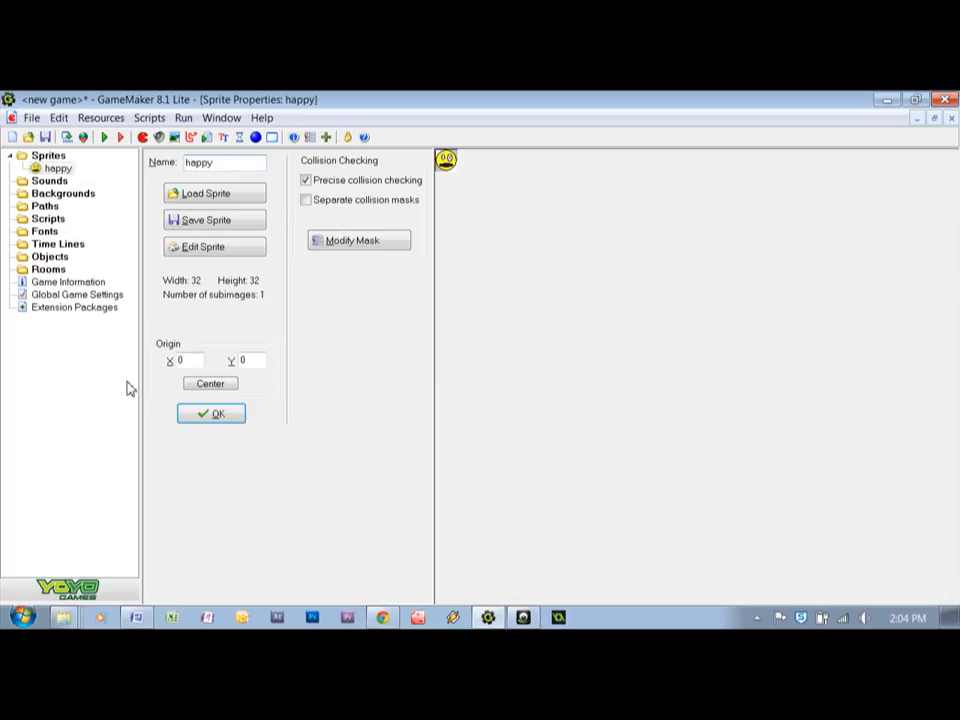
{"action": "left_click", "coordinate": [213, 414]}
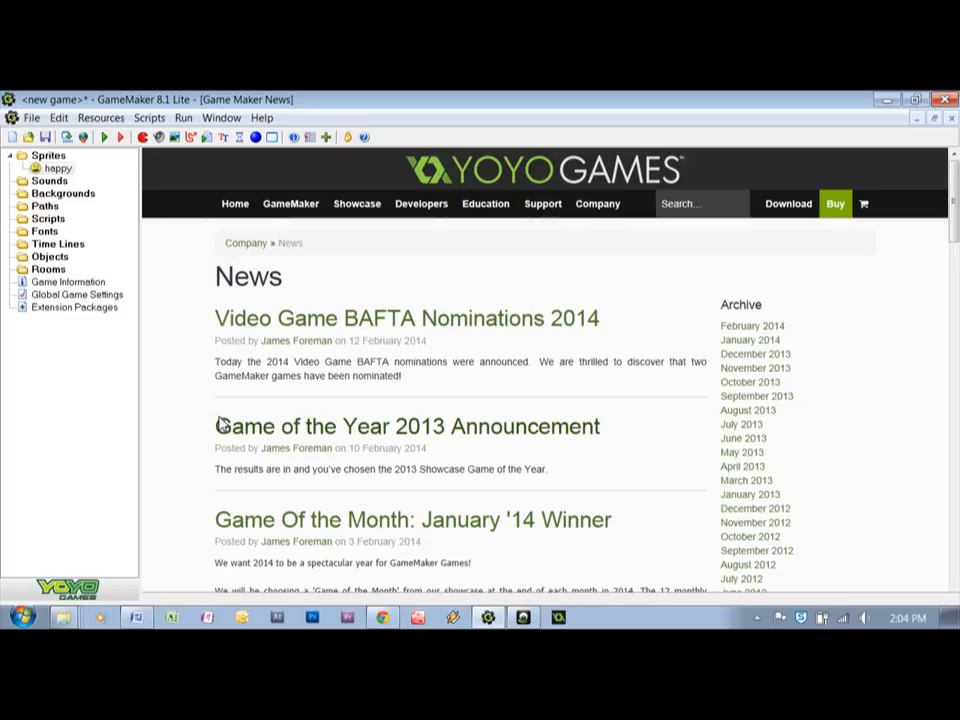
Create a new object and name it happy1
{"action": "left_click", "coordinate": [52, 168]}
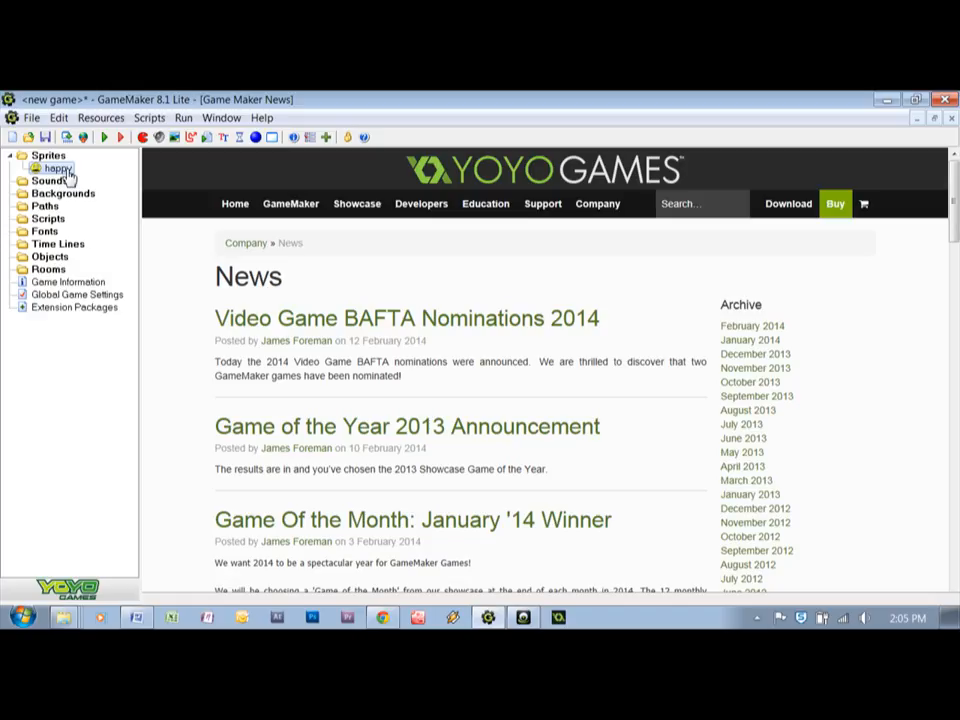
{"action": "left_click", "coordinate": [256, 138]}
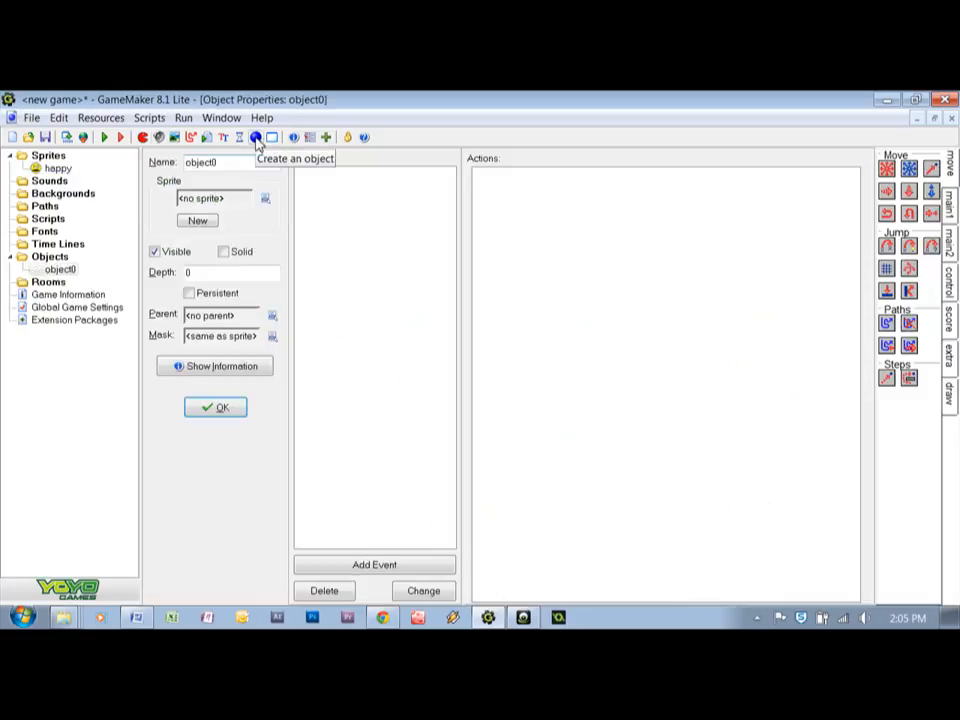
{"action": "left_click_drag", "start_coordinate": [229, 169], "coordinate": [188, 167]}
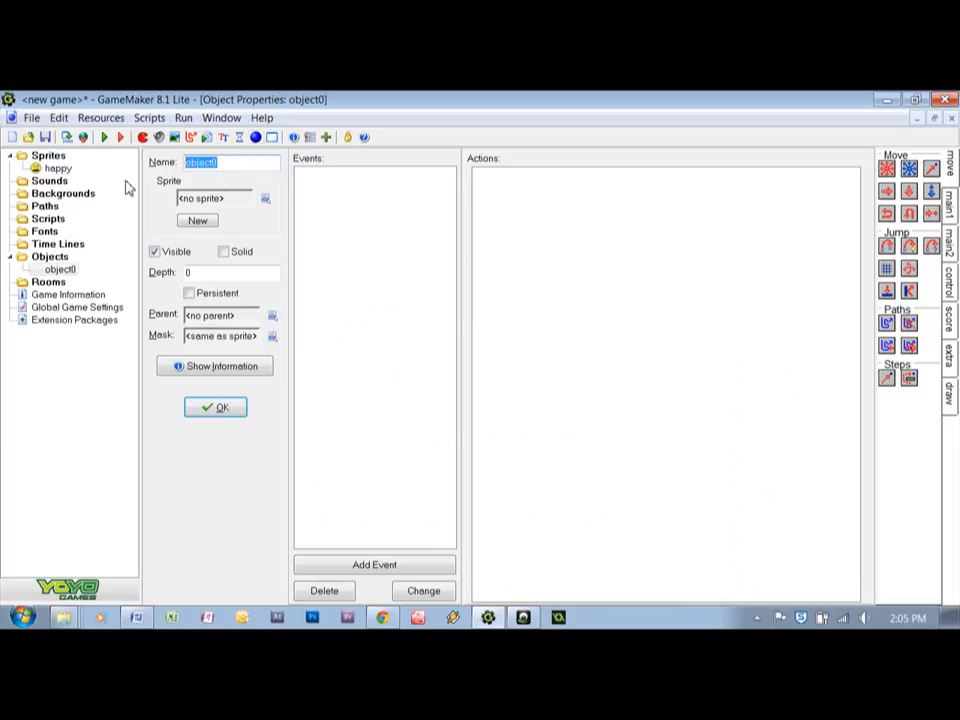
{"action": "type", "text": "happy"}
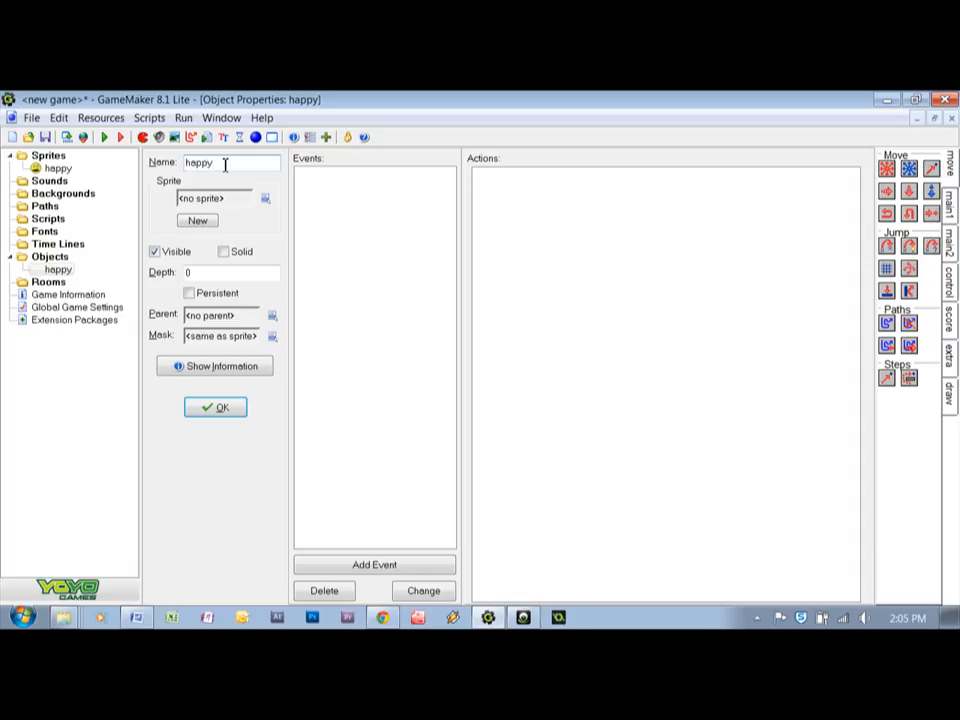
{"action": "type", "text": "1"}
Assign the happy sprite to the happy1 object and make the object solid
{"action": "left_click", "coordinate": [266, 200]}
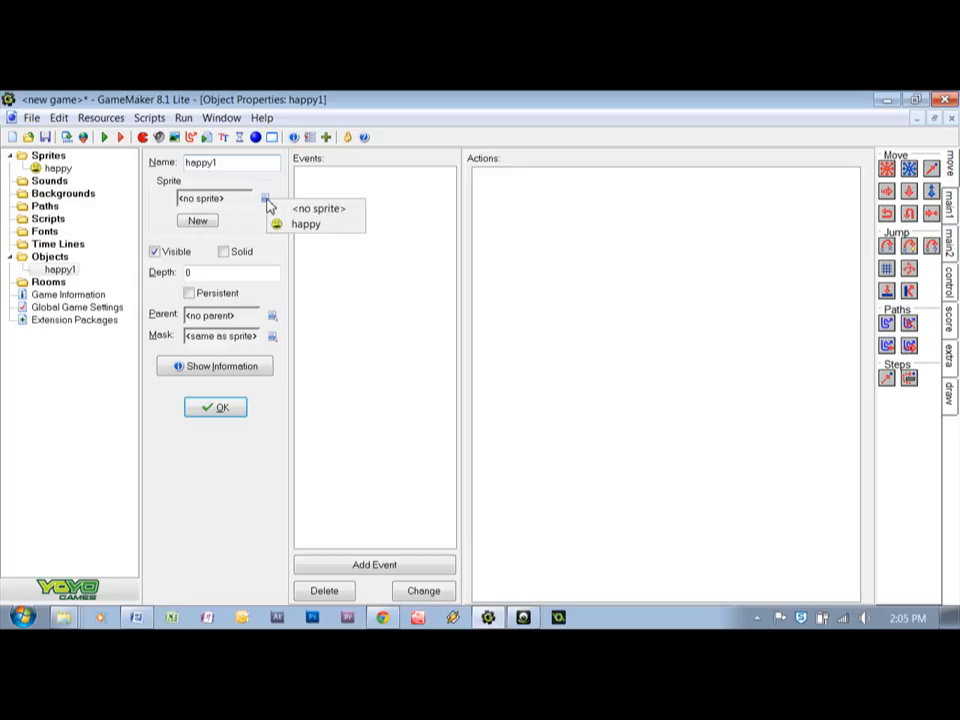
{"action": "left_click", "coordinate": [316, 225]}
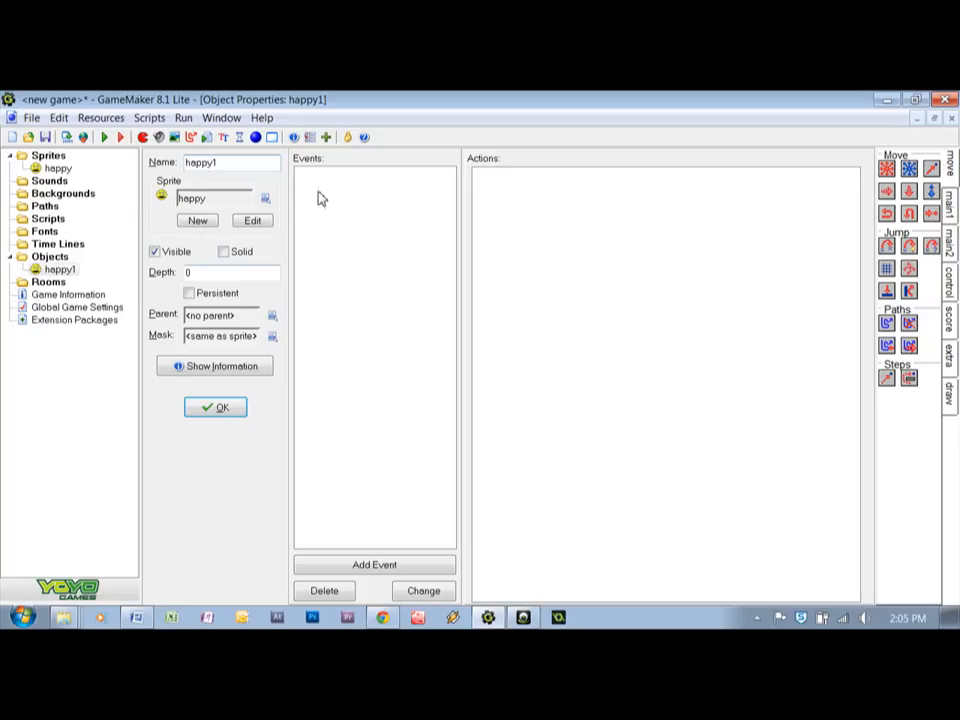
{"action": "left_click", "coordinate": [233, 255]}
{"action": "left_click", "coordinate": [222, 252]}
Create a second sprite with a blank 32 by 32 image and open the image for editing
{"action": "left_click", "coordinate": [144, 138]}
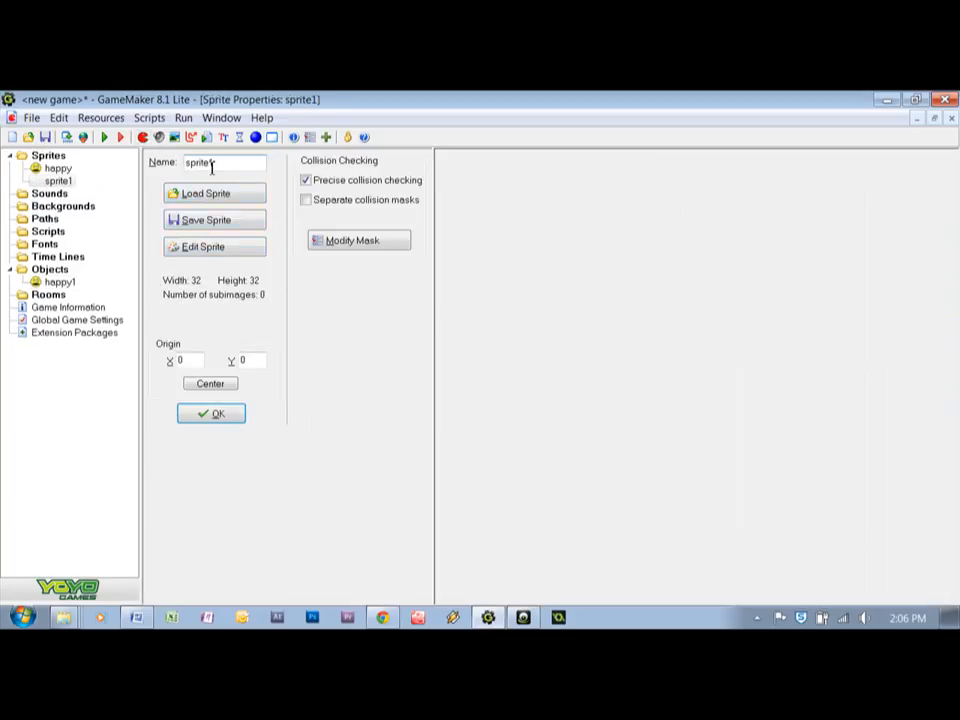
{"action": "left_click", "coordinate": [230, 252]}
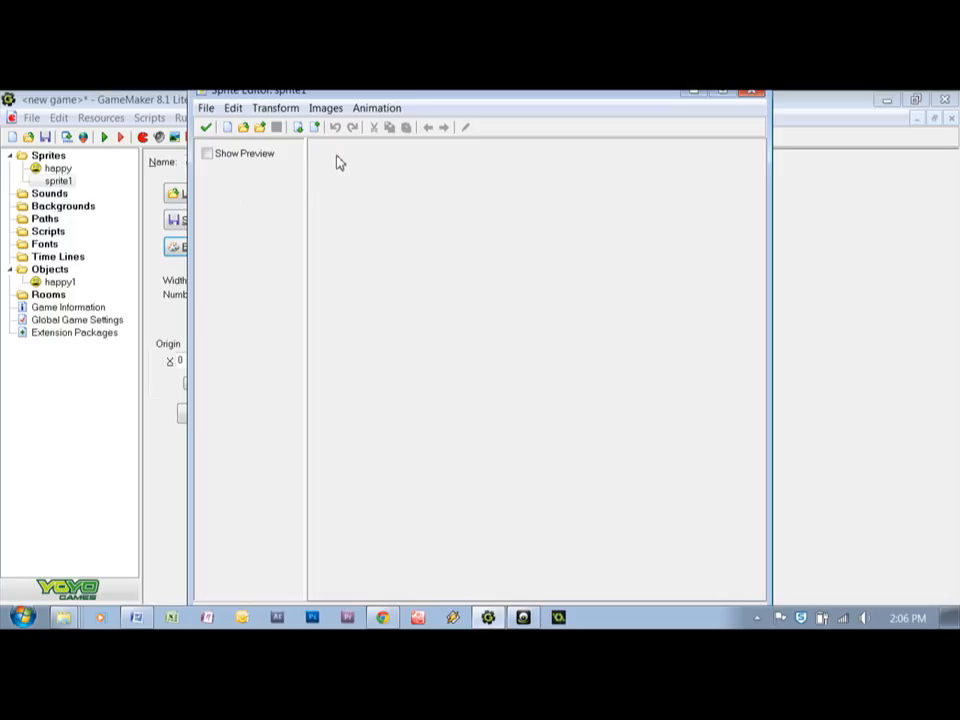
{"action": "left_click", "coordinate": [228, 127]}
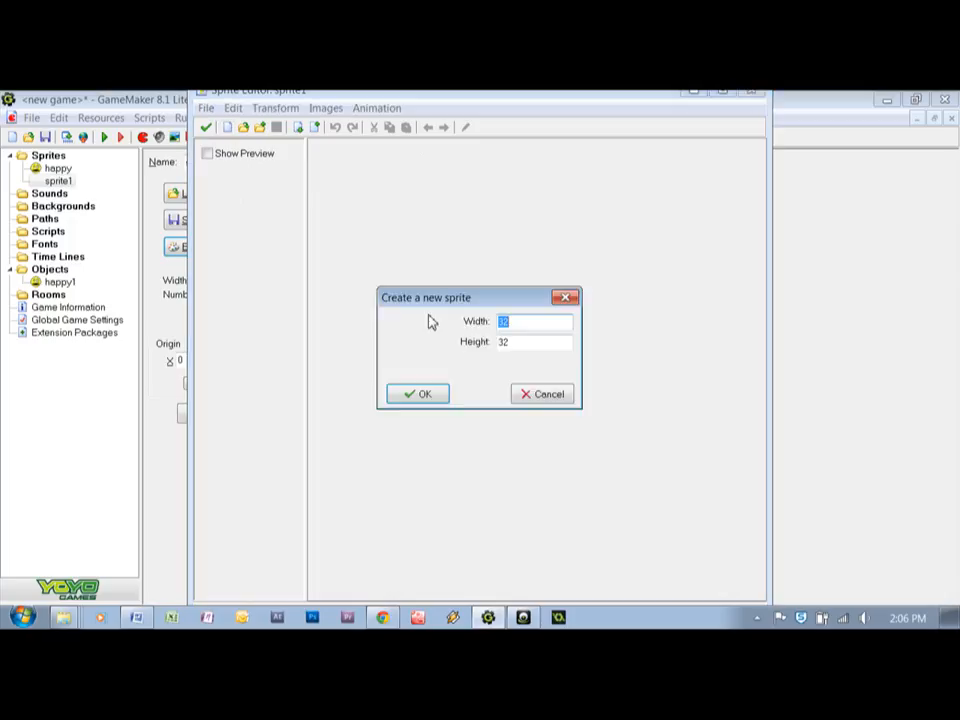
{"action": "left_click", "coordinate": [424, 394]}
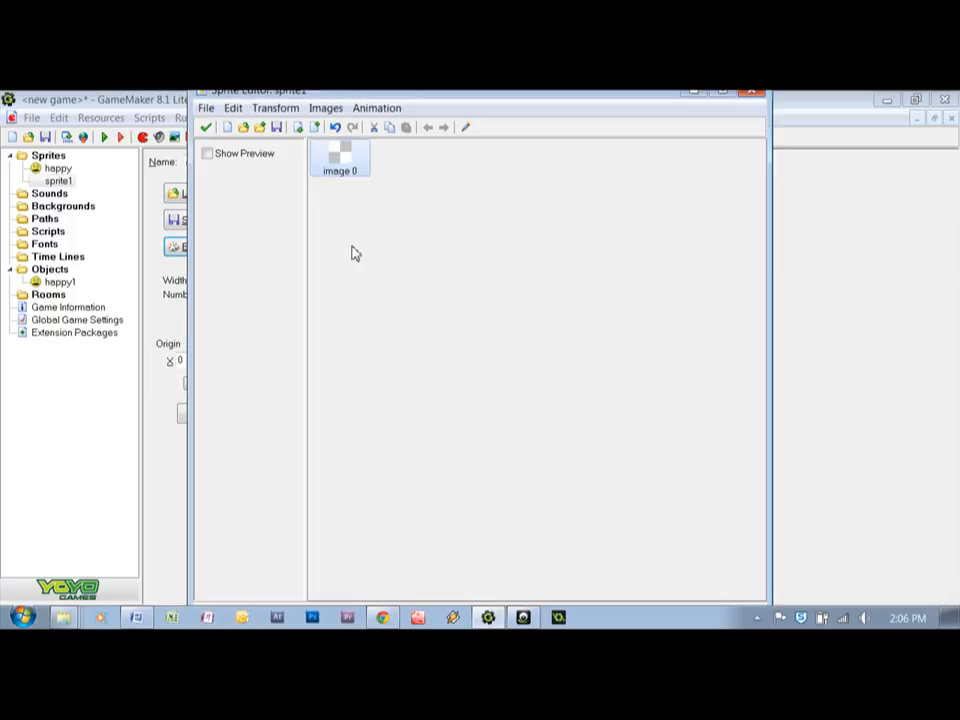
{"action": "double_click", "coordinate": [338, 166]}
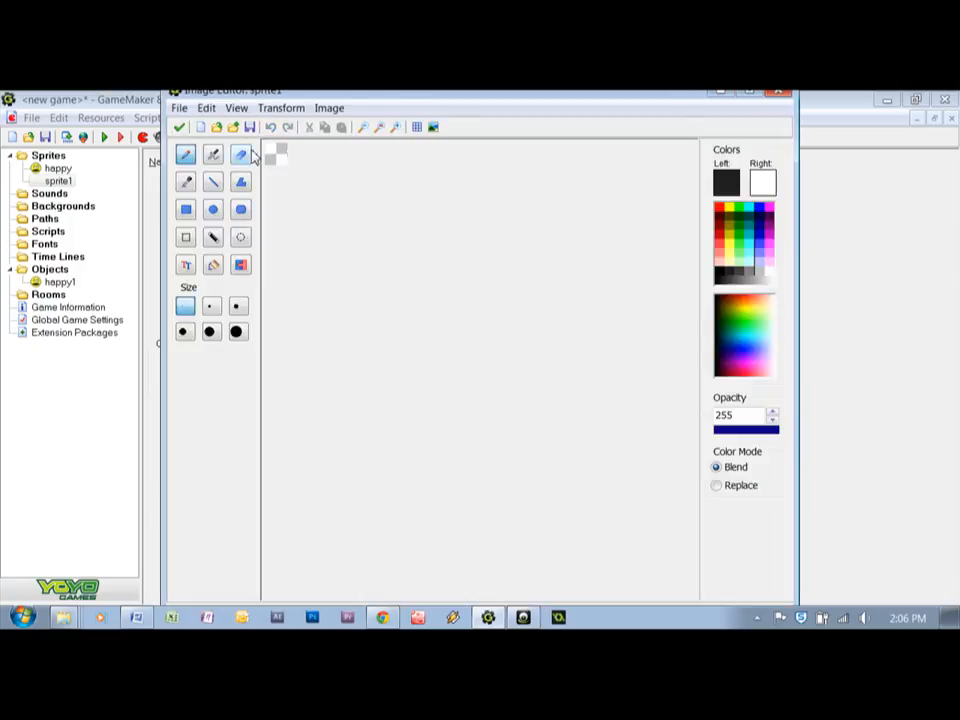
Draw a dark-outlined, white-filled square covering almost the whole canvas from its upper-left corner
{"action": "left_click", "coordinate": [395, 127]}
{"action": "left_click", "coordinate": [395, 127]}
{"action": "left_click", "coordinate": [395, 127]}
{"action": "left_click", "coordinate": [395, 127]}
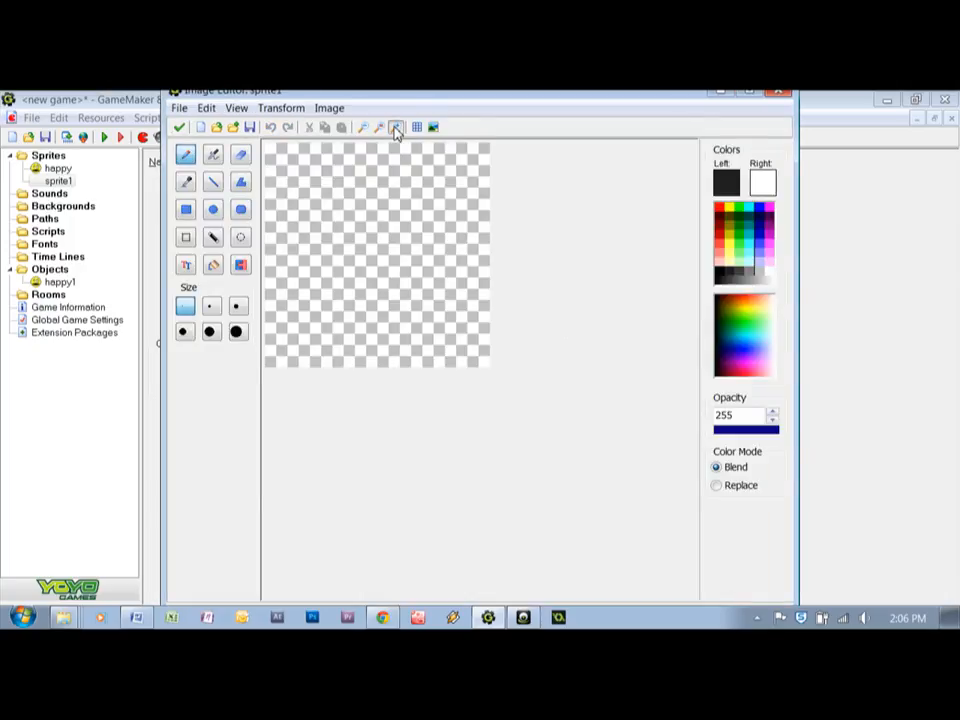
{"action": "left_click", "coordinate": [189, 210]}
{"action": "left_click_drag", "start_coordinate": [268, 148], "coordinate": [482, 357]}
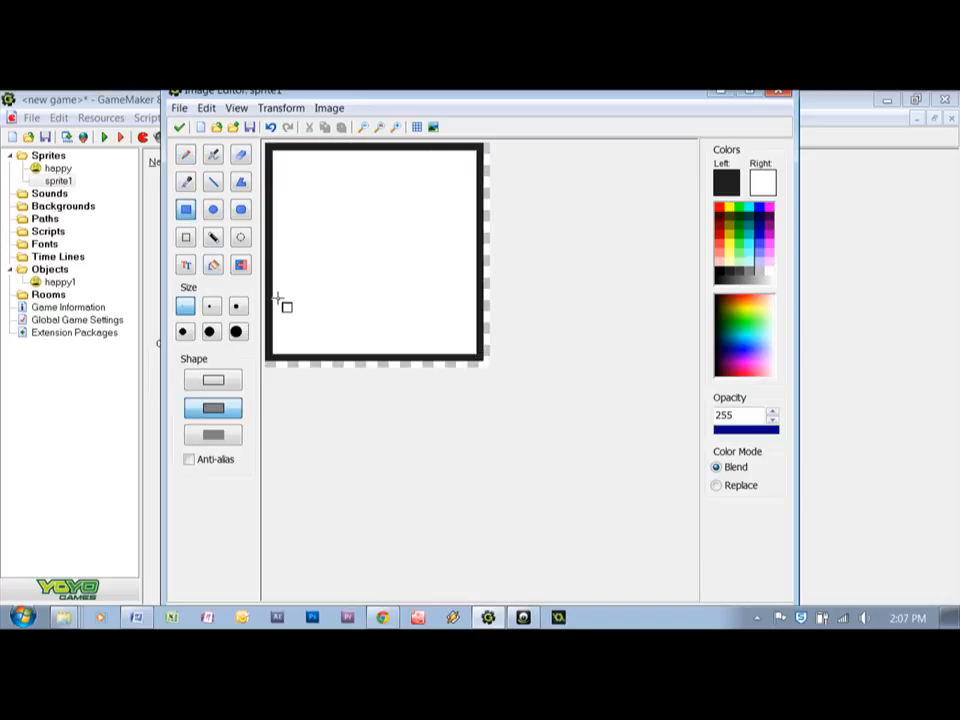
Fill the inside of the square with light orange
{"action": "left_click", "coordinate": [215, 266]}
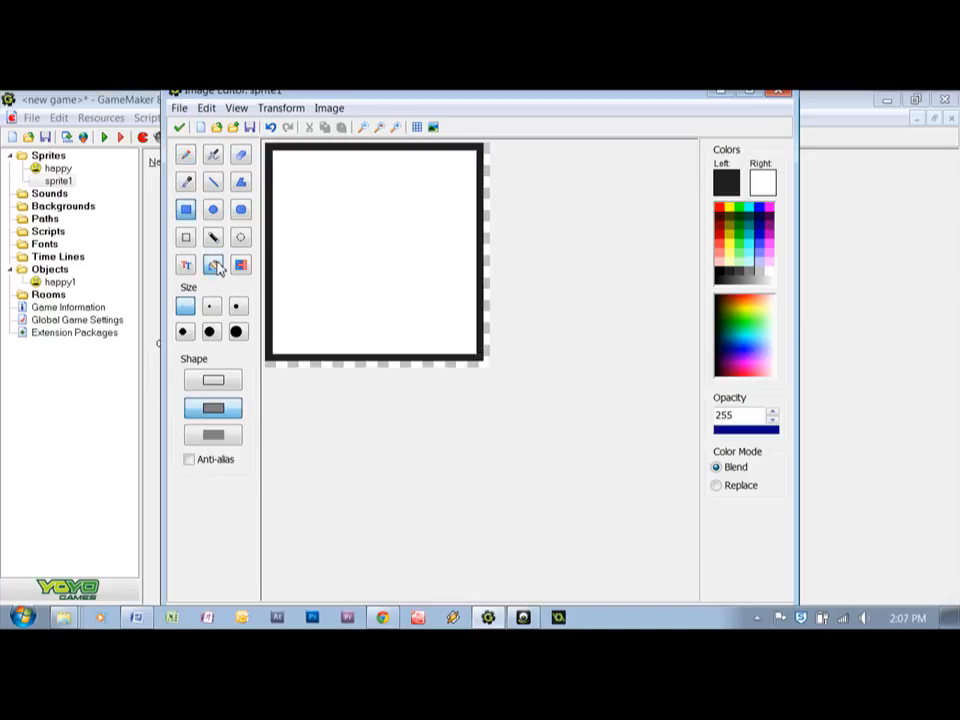
{"action": "left_click", "coordinate": [754, 306]}
{"action": "left_click", "coordinate": [420, 236]}
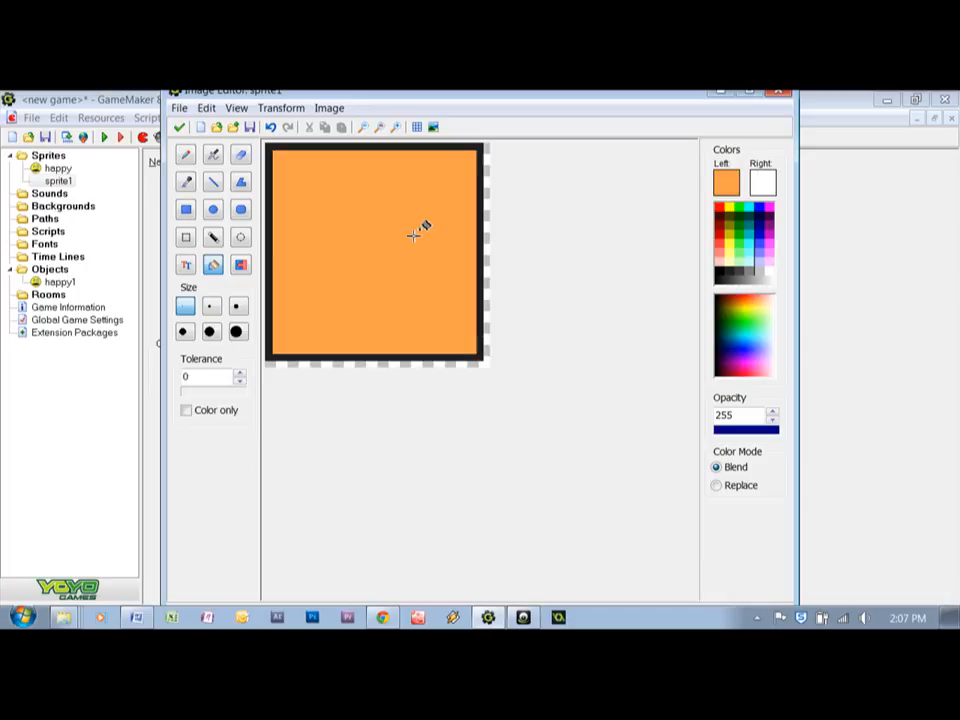
Draw two black diagonal lines crossing the orange square from corner to corner
{"action": "left_click", "coordinate": [214, 184]}
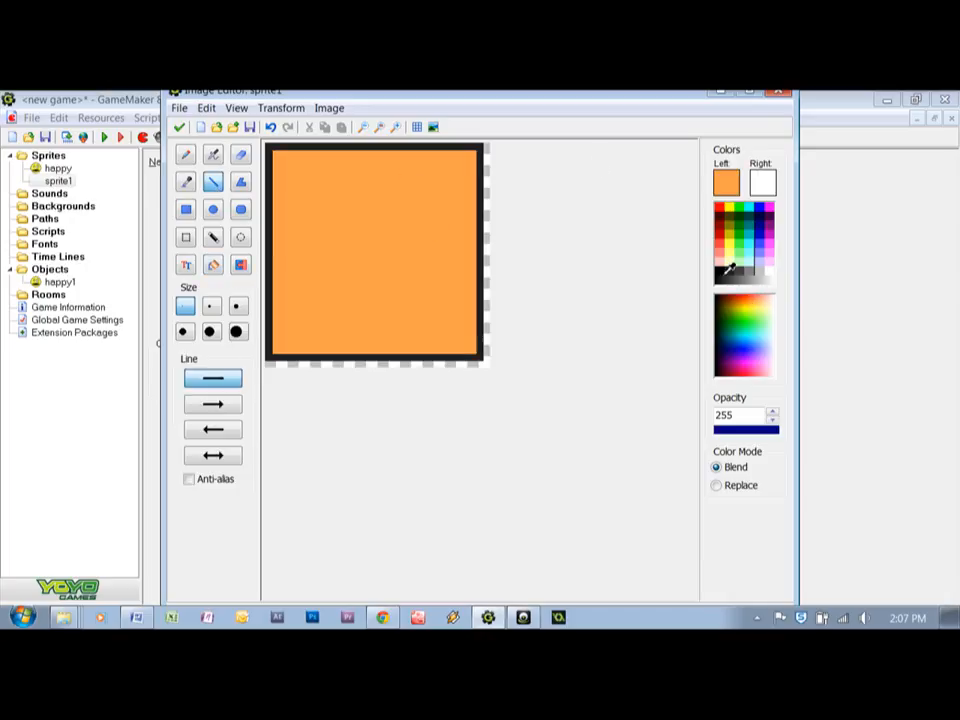
{"action": "left_click", "coordinate": [720, 274]}
{"action": "mouse_move", "coordinate": [474, 157]}
{"action": "left_mouse_down"}
{"action": "mouse_move", "coordinate": [306, 386]}
{"action": "mouse_move", "coordinate": [276, 358]}
{"action": "left_mouse_up"}
{"action": "mouse_move", "coordinate": [278, 153]}
{"action": "left_mouse_down"}
{"action": "mouse_move", "coordinate": [484, 310]}
{"action": "mouse_move", "coordinate": [484, 360]}
{"action": "left_mouse_up"}
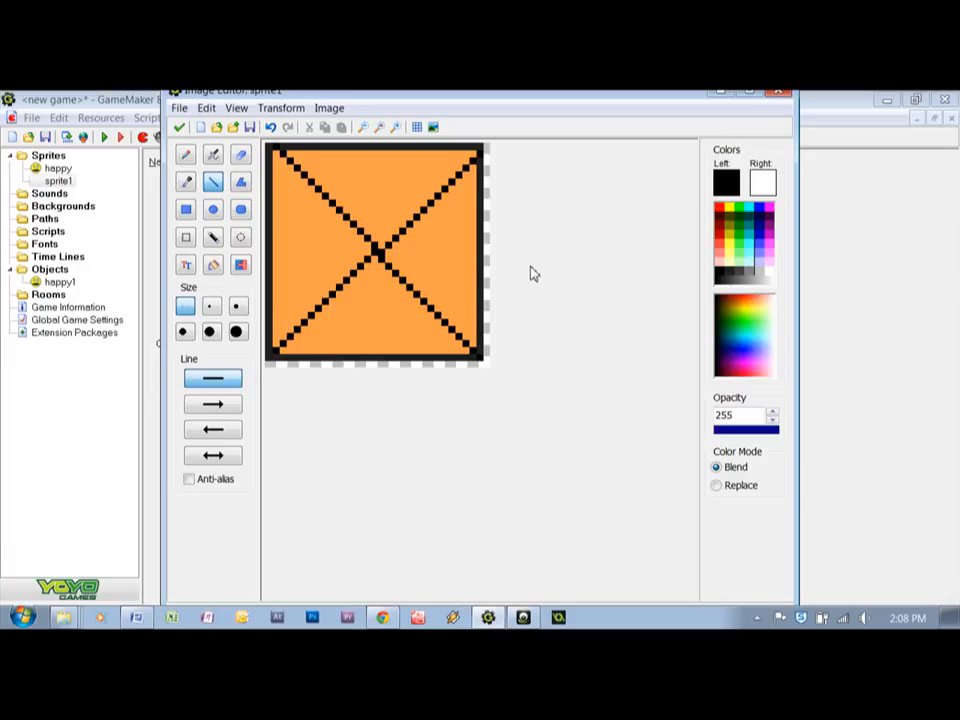
Accept the finished image and save the second sprite under the name brick
{"action": "left_click", "coordinate": [177, 129]}
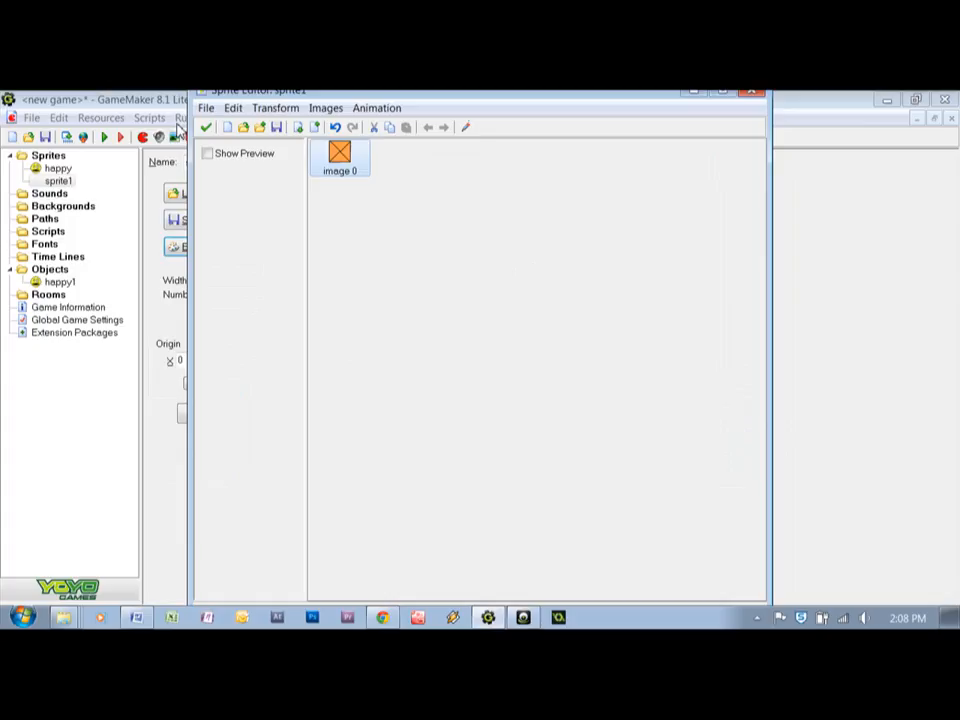
{"action": "left_click", "coordinate": [205, 128]}
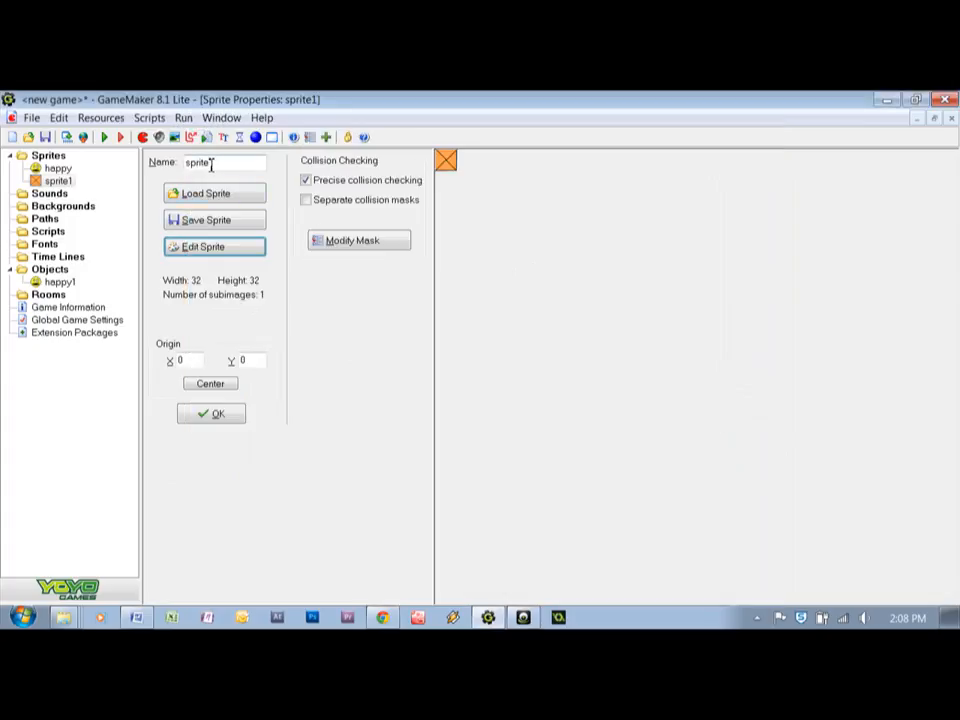
{"action": "left_click_drag", "start_coordinate": [229, 165], "coordinate": [165, 167]}
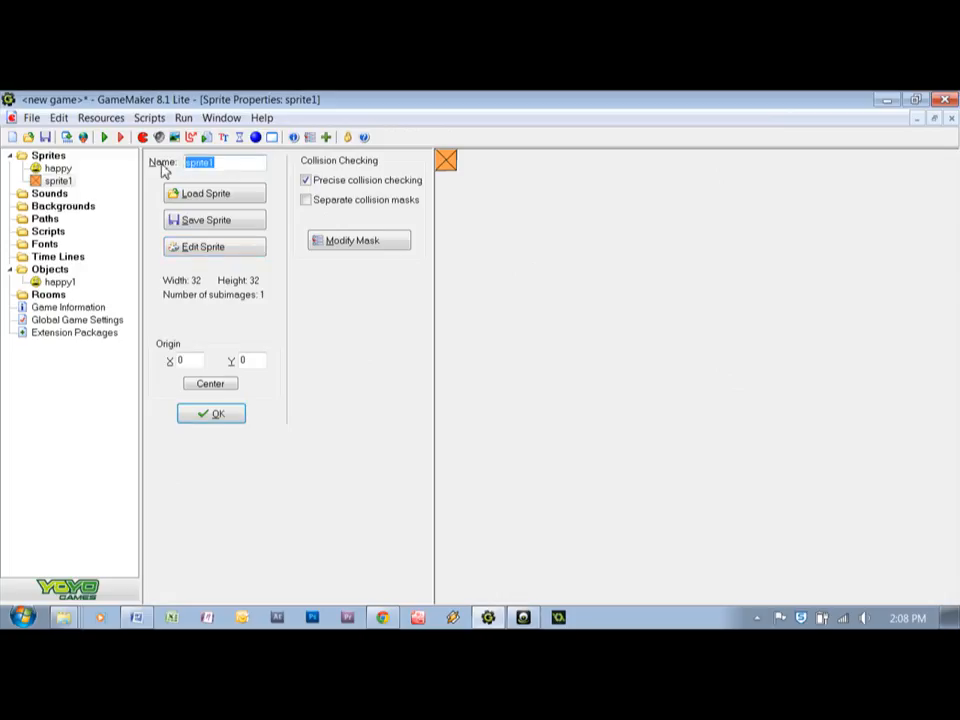
{"action": "type", "text": "brick"}
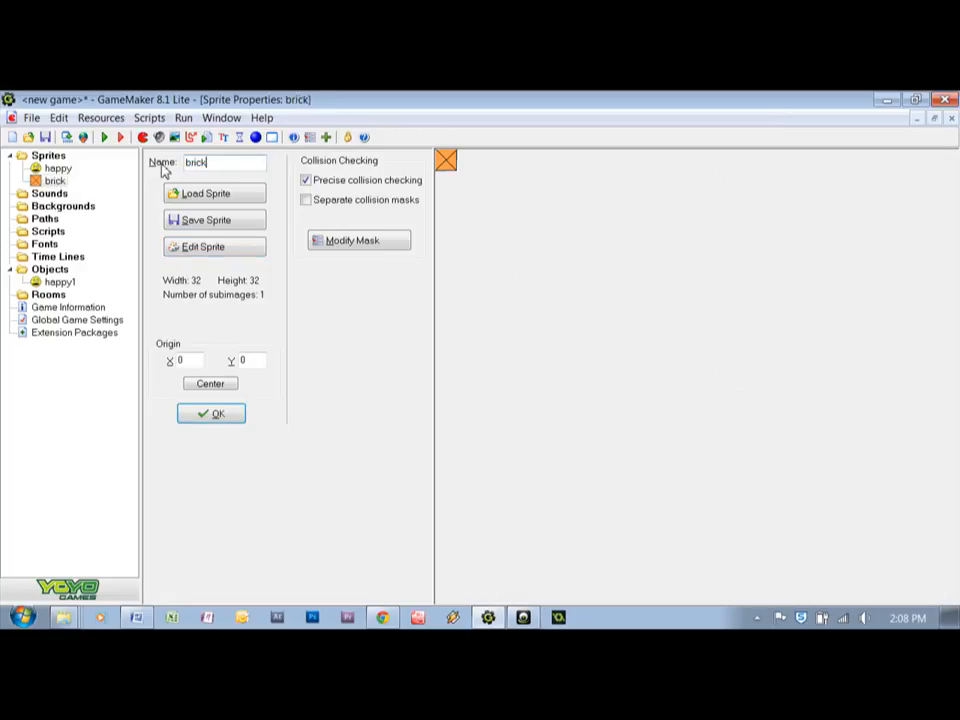
{"action": "left_click", "coordinate": [216, 415]}
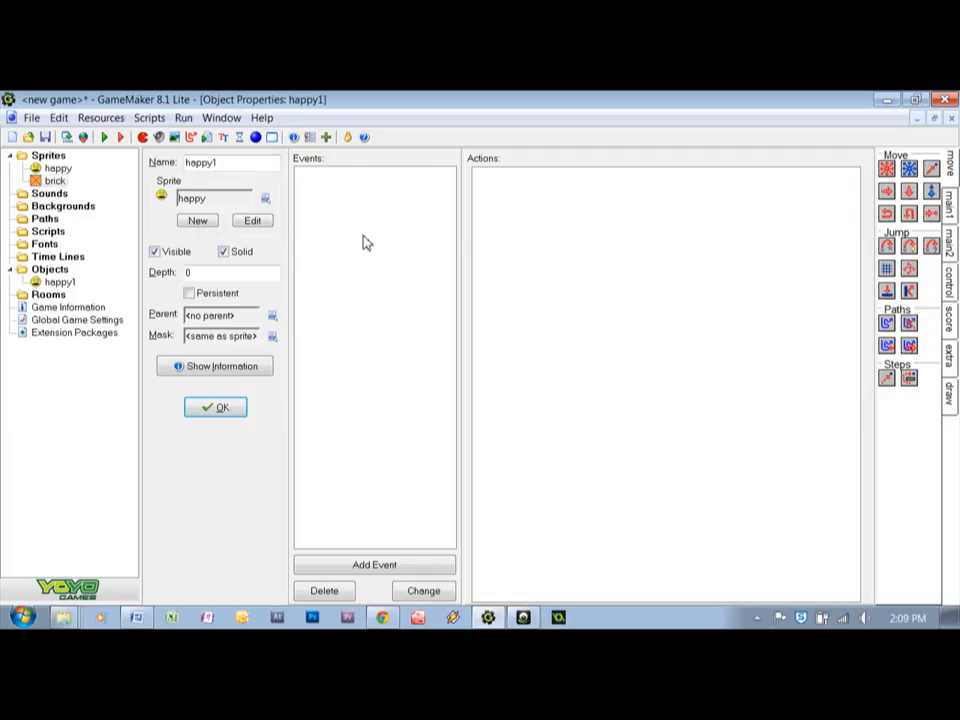
Create a solid object named brick1 that uses the brick sprite
{"action": "left_click", "coordinate": [255, 137]}
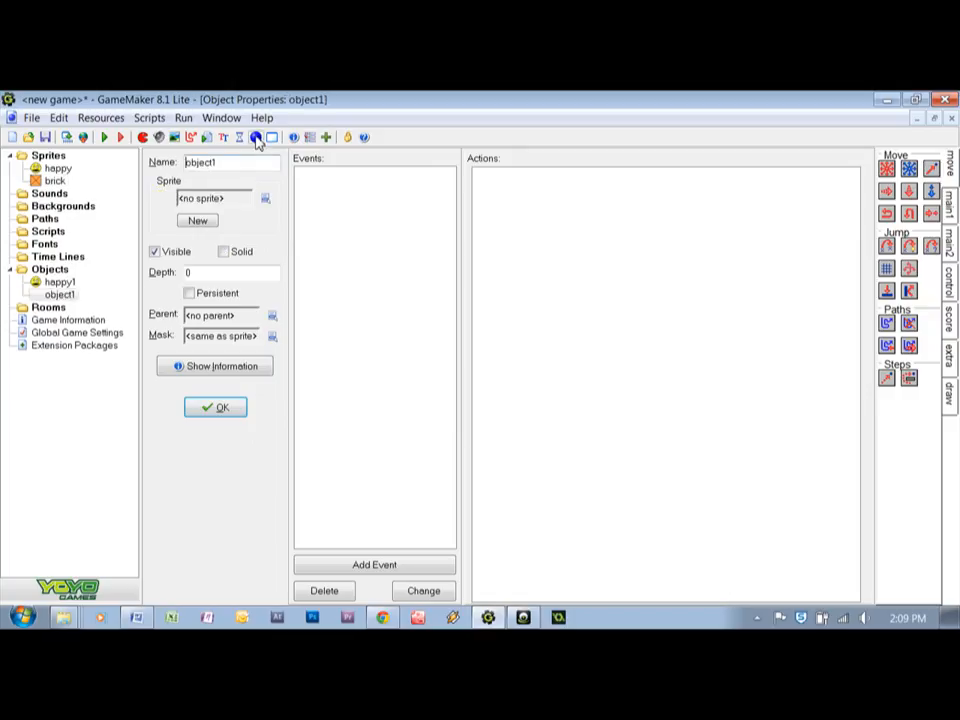
{"action": "left_click_drag", "start_coordinate": [238, 164], "coordinate": [157, 172]}
{"action": "type", "text": "brick1"}
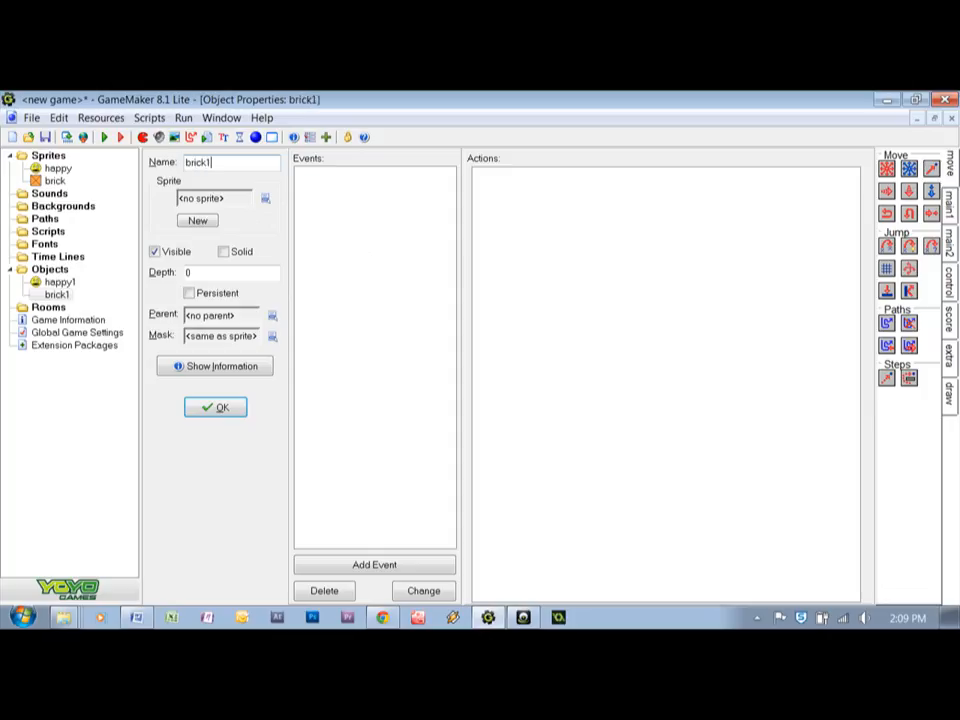
{"action": "left_click", "coordinate": [267, 199]}
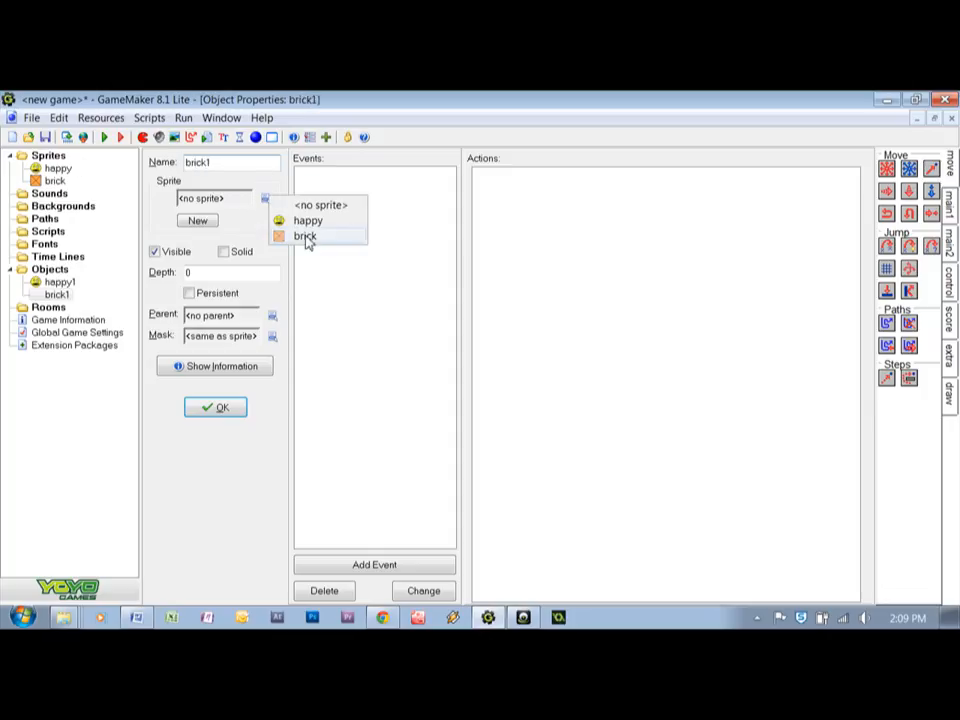
{"action": "left_click", "coordinate": [305, 238]}
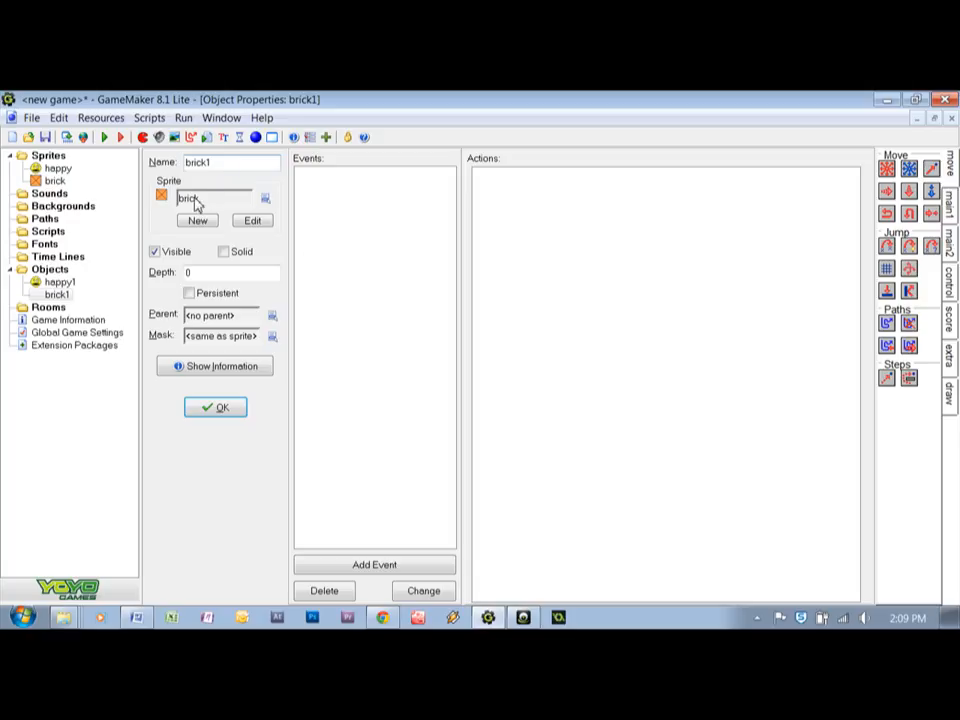
{"action": "left_click", "coordinate": [226, 254]}
{"action": "left_click", "coordinate": [226, 414]}
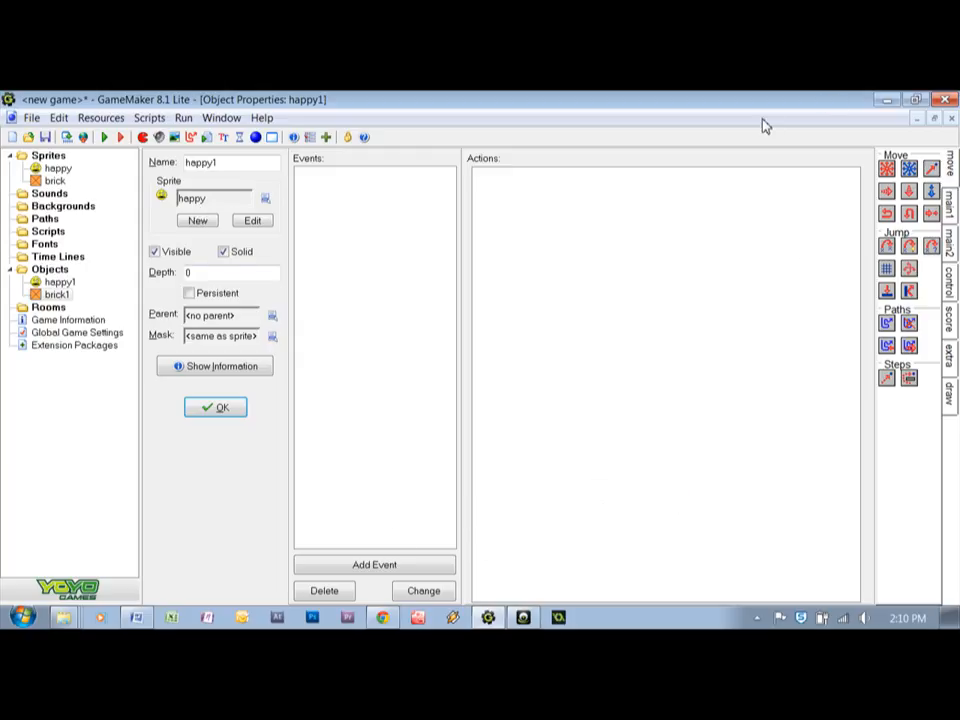
Add a Create event to the happy1 object
{"action": "left_click", "coordinate": [384, 570]}
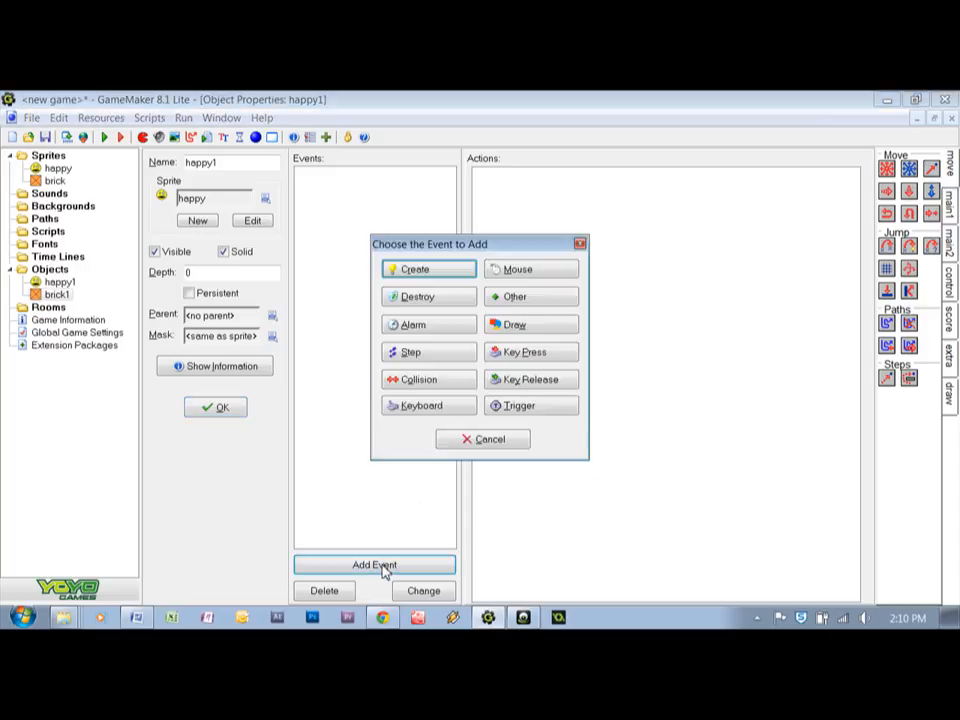
{"action": "left_click", "coordinate": [426, 272]}
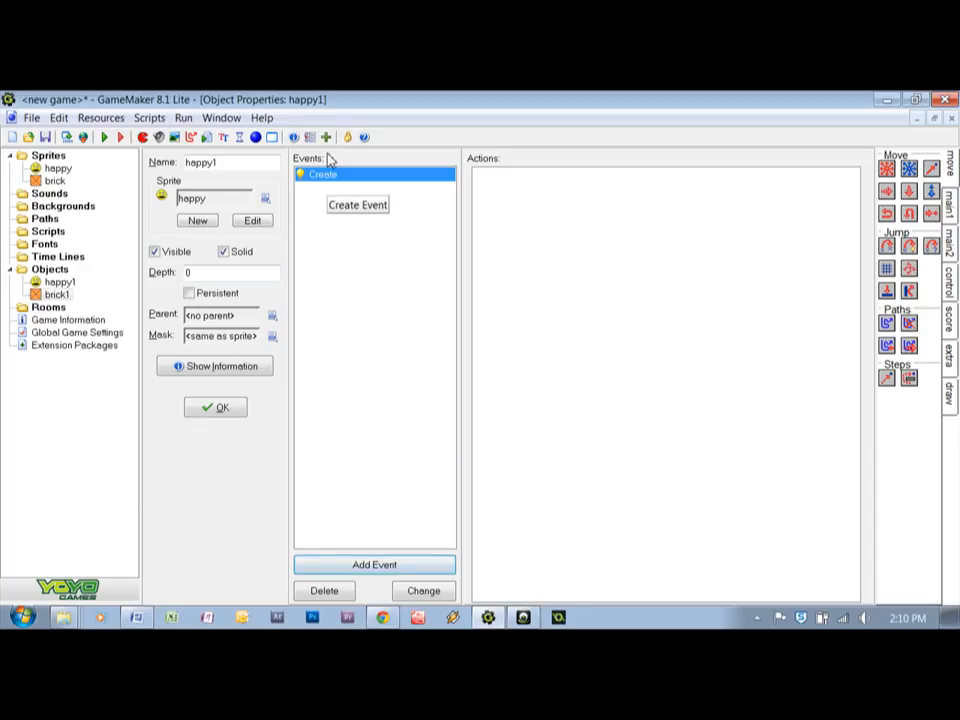
{"action": "left_click", "coordinate": [392, 566]}
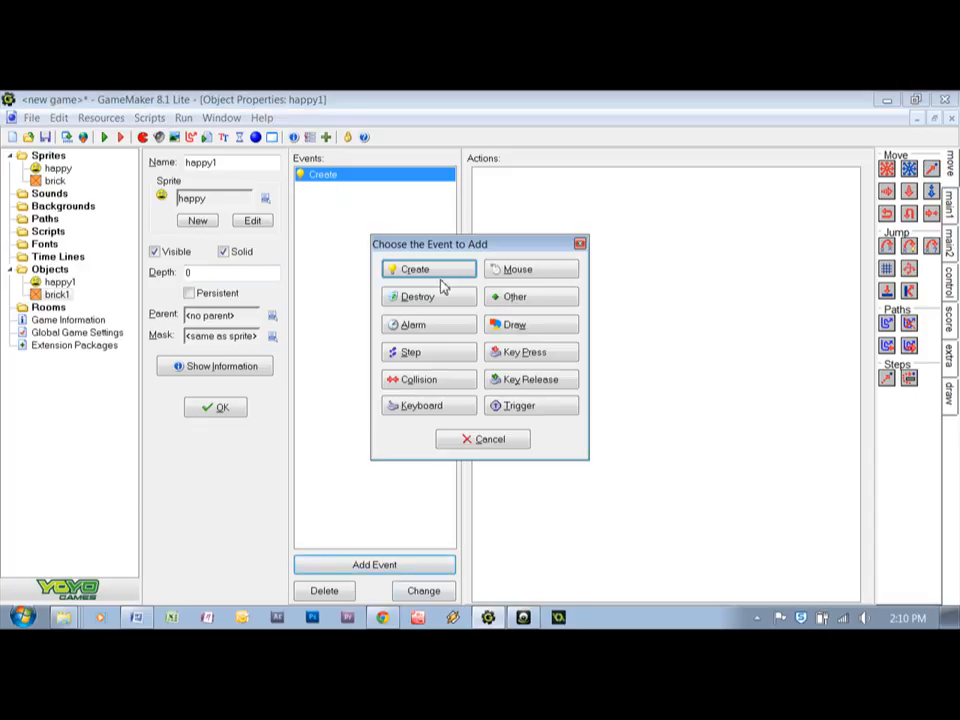
{"action": "left_click", "coordinate": [487, 439]}
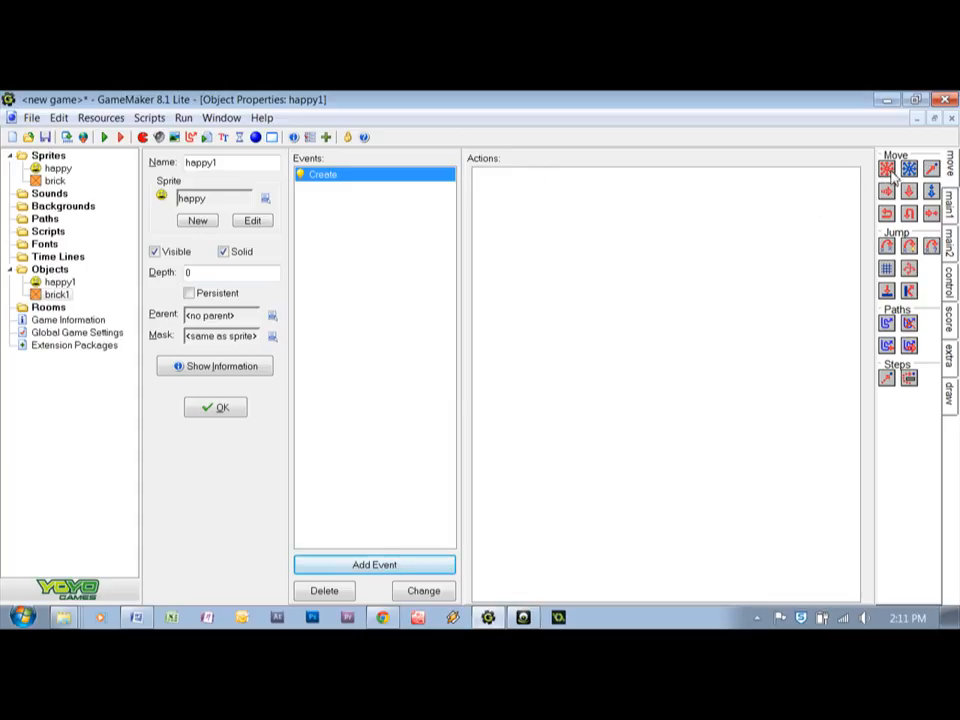
Add a Move Fixed action to the Create event, applied to Self, with all eight outer directions enabled
{"action": "left_click_drag", "start_coordinate": [892, 172], "coordinate": [758, 250]}
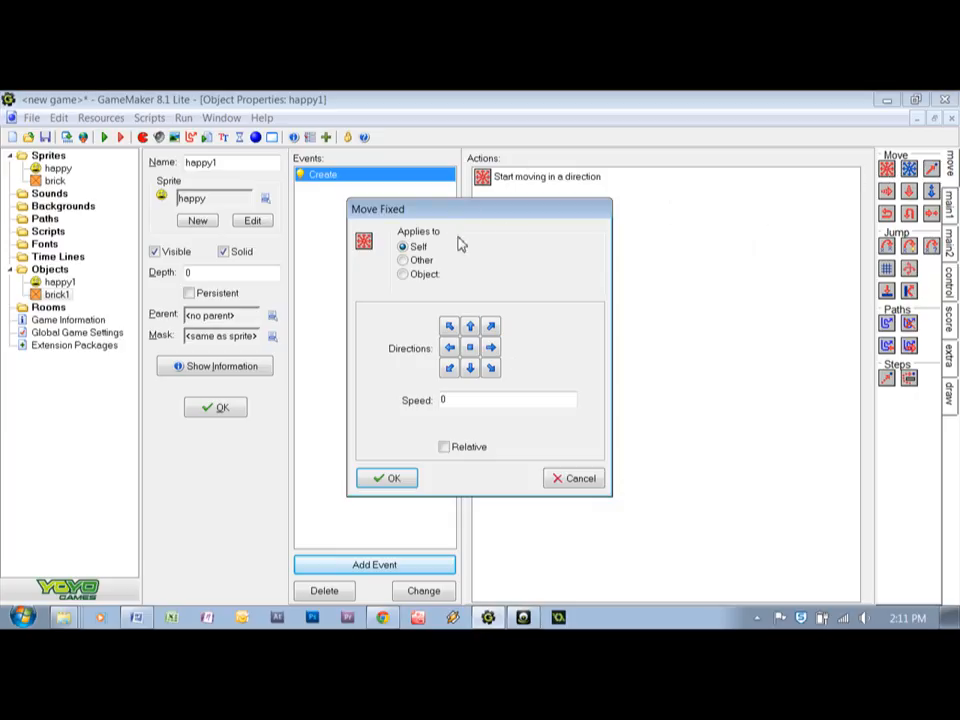
{"action": "left_click_drag", "start_coordinate": [452, 212], "coordinate": [632, 177]}
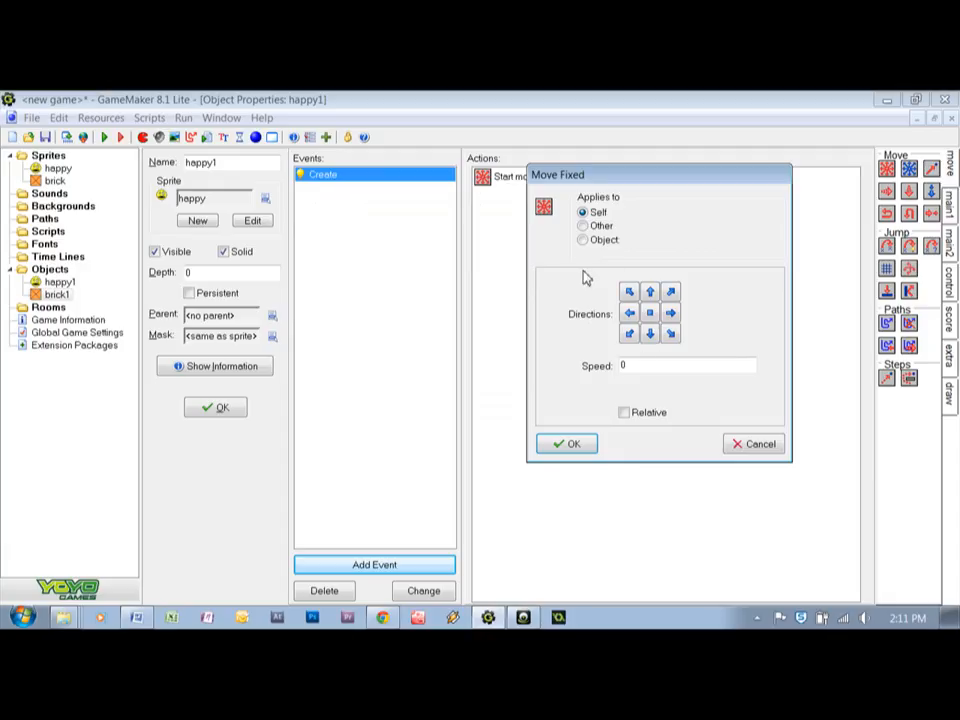
{"action": "left_click", "coordinate": [629, 291]}
{"action": "left_click", "coordinate": [650, 291]}
{"action": "left_click", "coordinate": [671, 291]}
{"action": "left_click", "coordinate": [671, 312]}
{"action": "left_click", "coordinate": [671, 333]}
{"action": "left_click", "coordinate": [650, 333]}
{"action": "left_click", "coordinate": [629, 333]}
{"action": "left_click", "coordinate": [629, 312]}
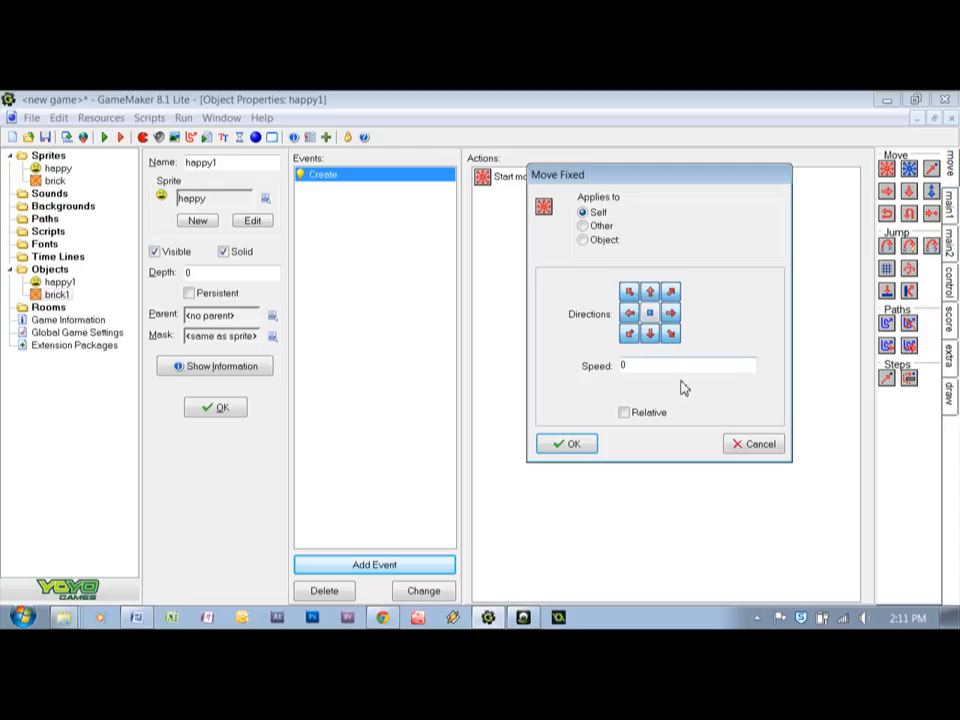
Set the Create event's Move Fixed speed to 5 and accept the action
{"action": "left_click_drag", "start_coordinate": [643, 365], "coordinate": [621, 366]}
{"action": "type", "text": "5"}
{"action": "left_click", "coordinate": [573, 446]}
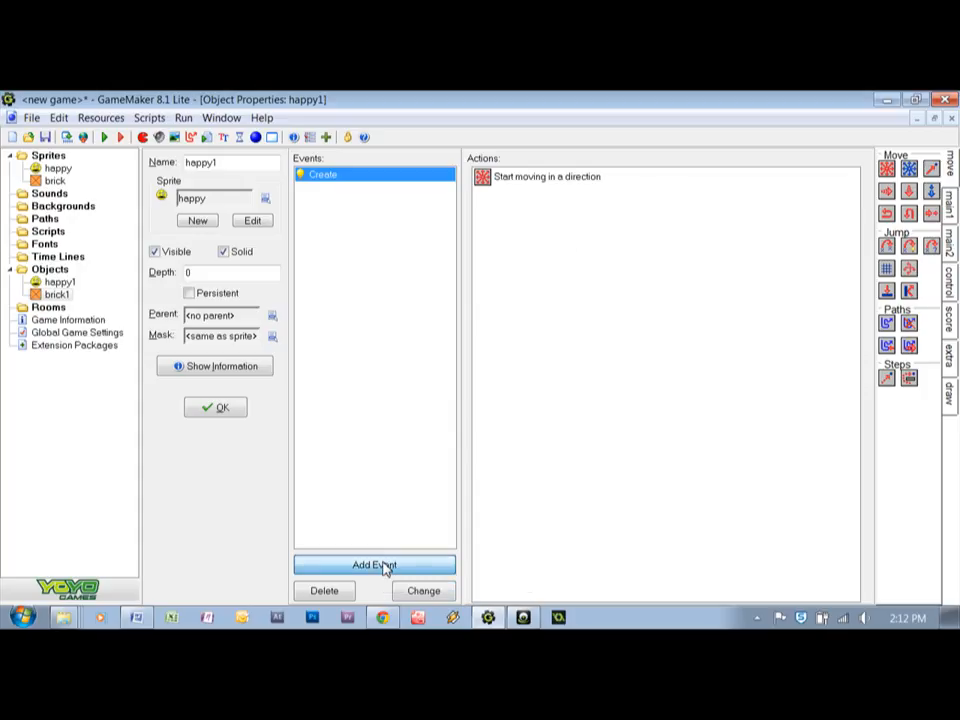
Add a mouse Left Button event to happy1 with a Jump to Random action, keeping both snap values at 0
{"action": "left_click", "coordinate": [386, 566]}
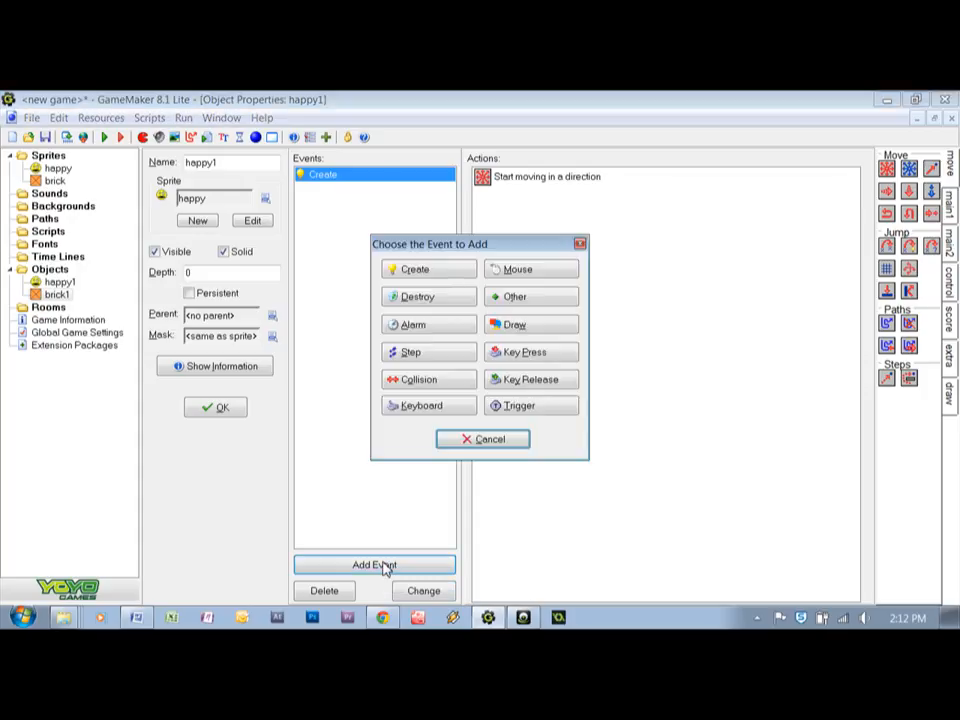
{"action": "left_click", "coordinate": [519, 271]}
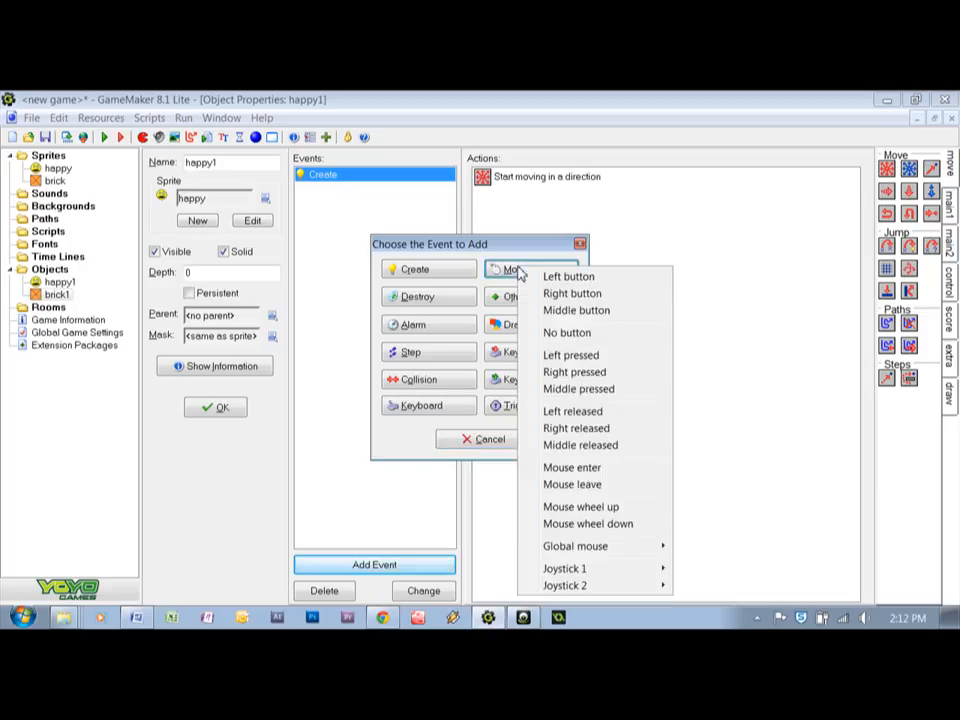
{"action": "left_click", "coordinate": [570, 279]}
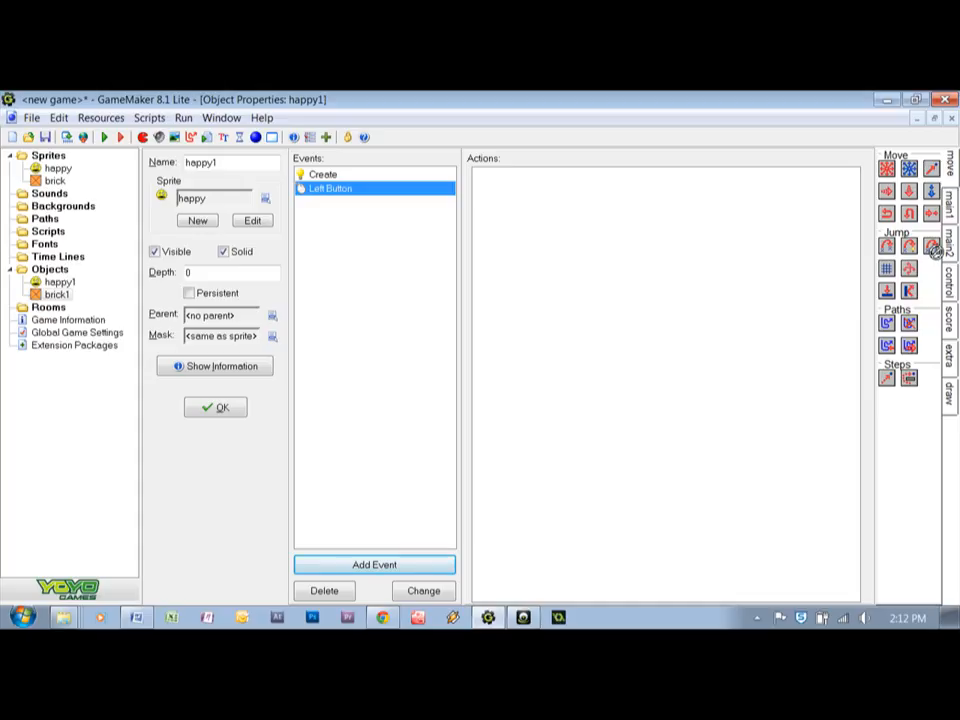
{"action": "left_click_drag", "start_coordinate": [933, 248], "coordinate": [694, 312]}
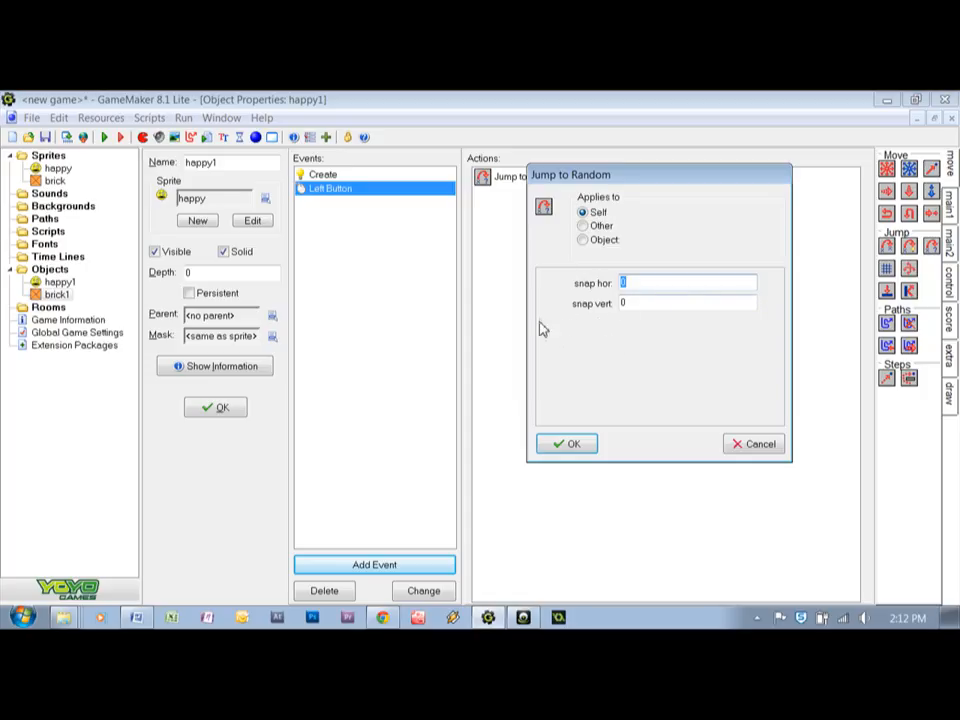
{"action": "left_click", "coordinate": [562, 446]}
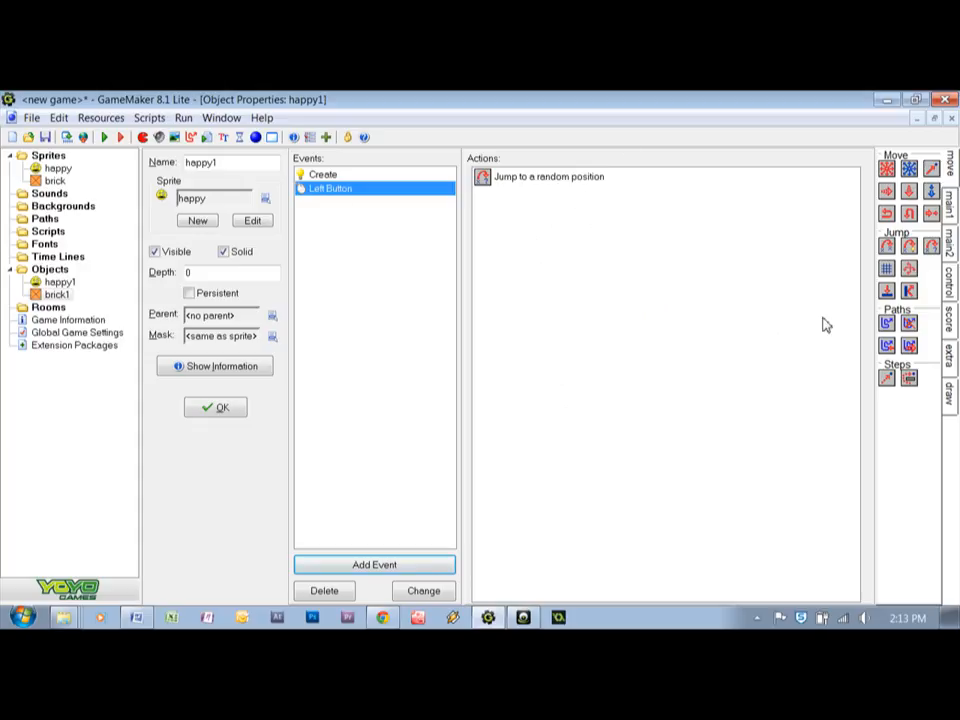
Add a Move Fixed action to the Left Button event with all eight outer directions enabled
{"action": "left_click_drag", "start_coordinate": [644, 291], "coordinate": [645, 290]}
{"action": "left_click", "coordinate": [629, 291]}
{"action": "left_click", "coordinate": [650, 291]}
{"action": "left_click", "coordinate": [670, 291]}
{"action": "left_click", "coordinate": [670, 313]}
{"action": "left_click", "coordinate": [670, 334]}
{"action": "left_click", "coordinate": [650, 334]}
{"action": "left_click", "coordinate": [630, 334]}
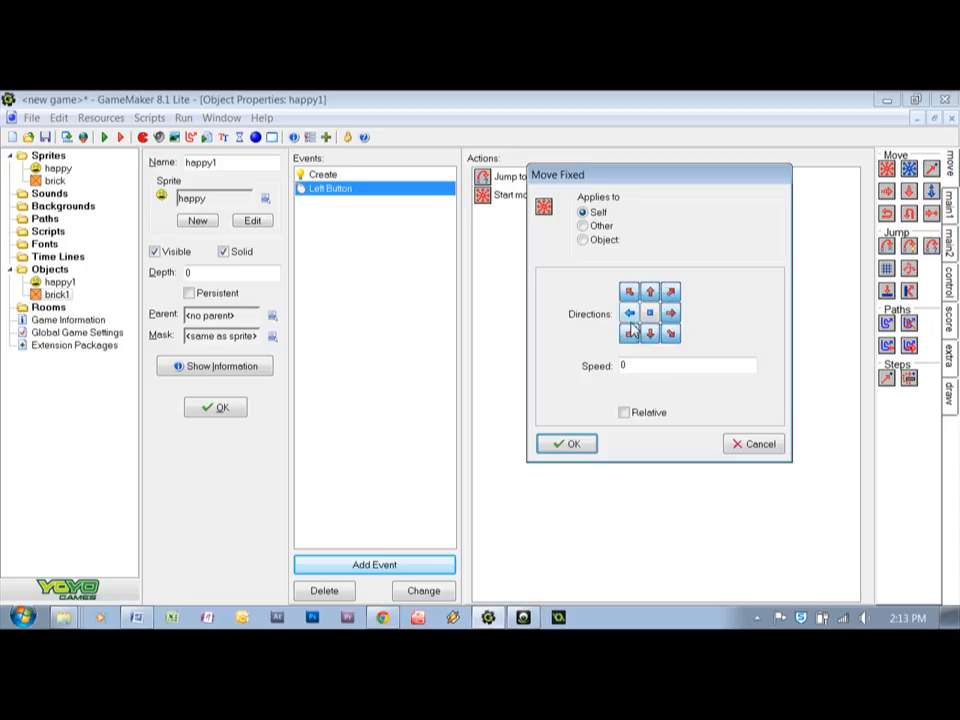
{"action": "left_click", "coordinate": [629, 313]}
Give the Left Button event's Move Fixed action a relative speed of 5 and accept it
{"action": "left_click_drag", "start_coordinate": [649, 366], "coordinate": [598, 366]}
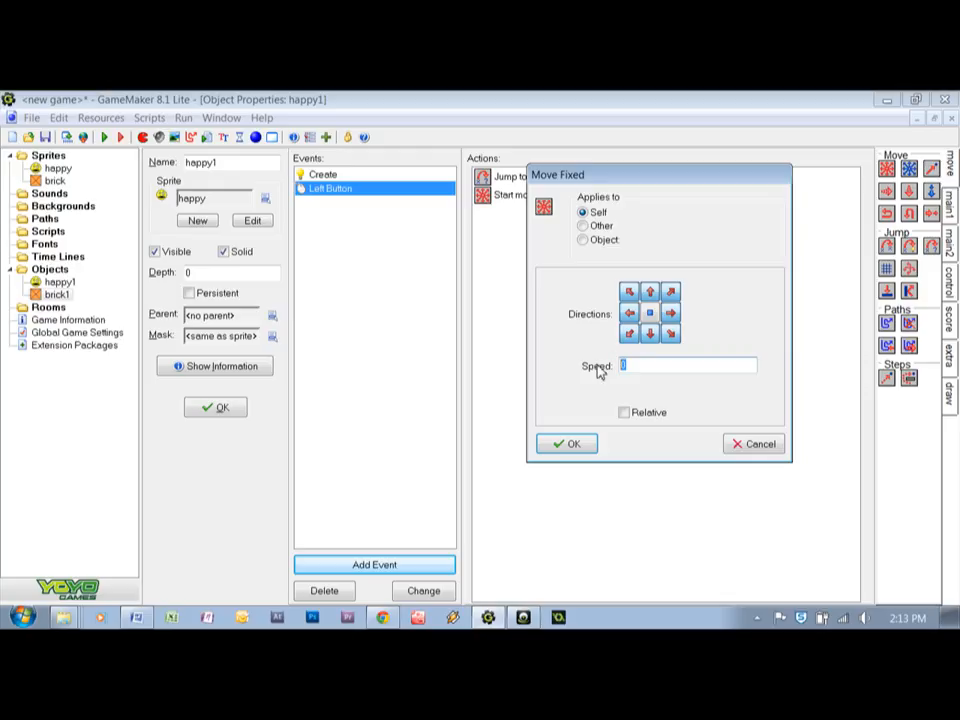
{"action": "type", "text": "5"}
{"action": "left_click", "coordinate": [623, 413]}
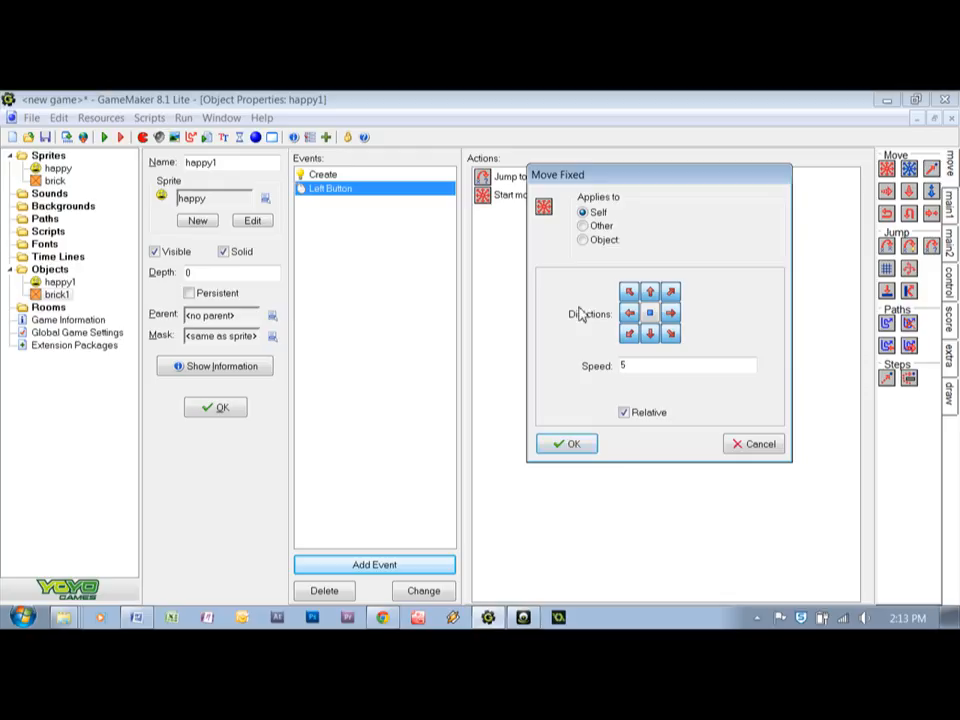
{"action": "left_click", "coordinate": [570, 445]}
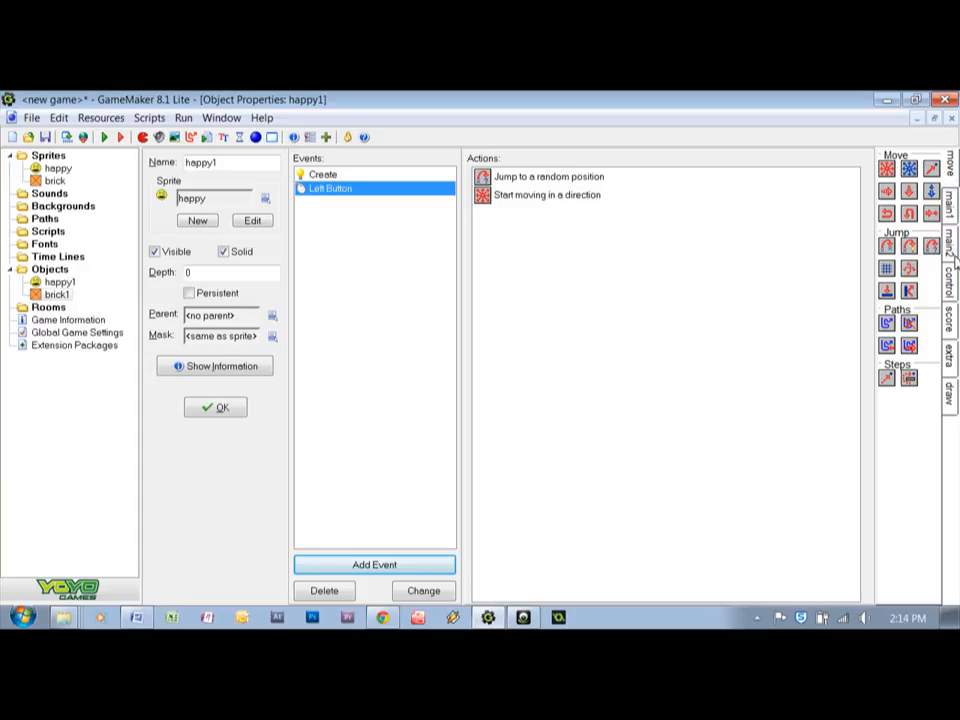
Add a Set Score action to the Left Button event with a new score of 10, relative to the current score
{"action": "left_click", "coordinate": [951, 318]}
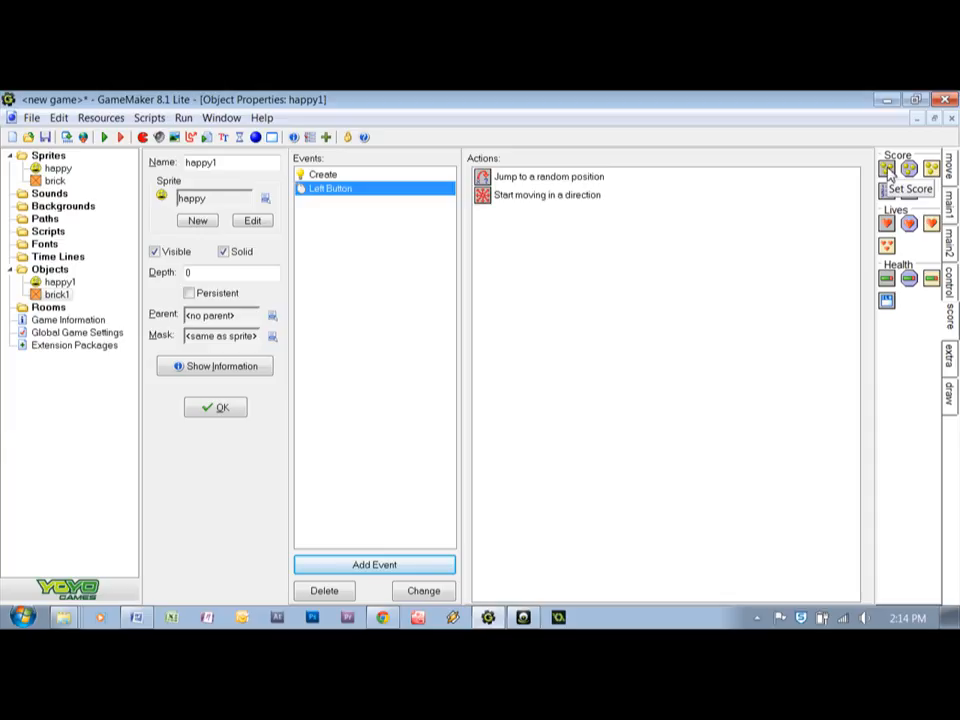
{"action": "left_click_drag", "start_coordinate": [888, 172], "coordinate": [660, 332]}
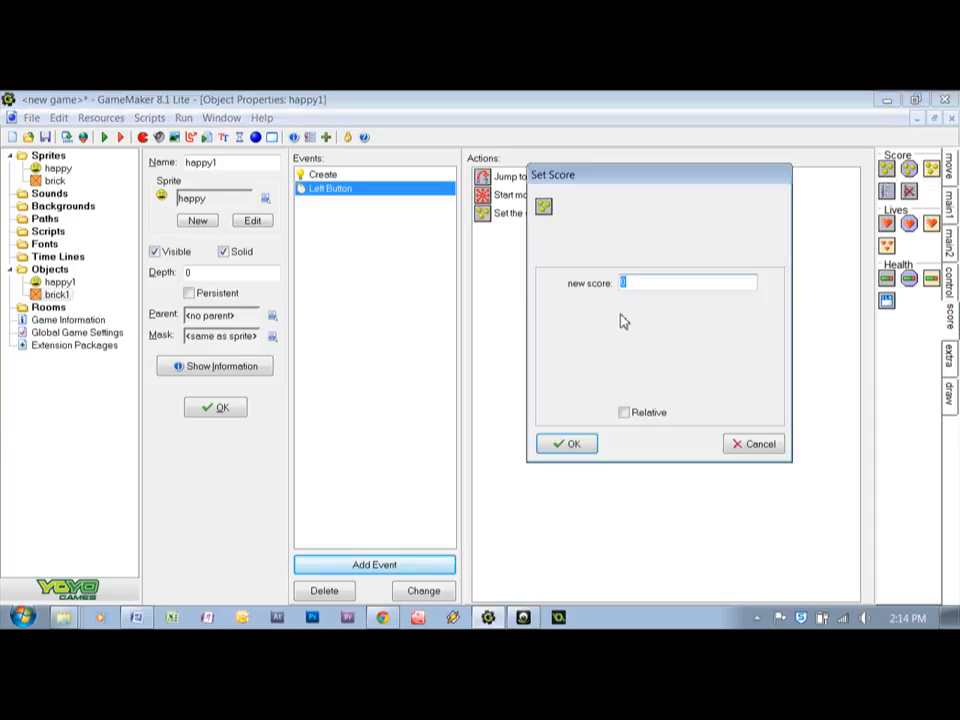
{"action": "type", "text": "1"}
{"action": "left_click", "coordinate": [624, 413]}
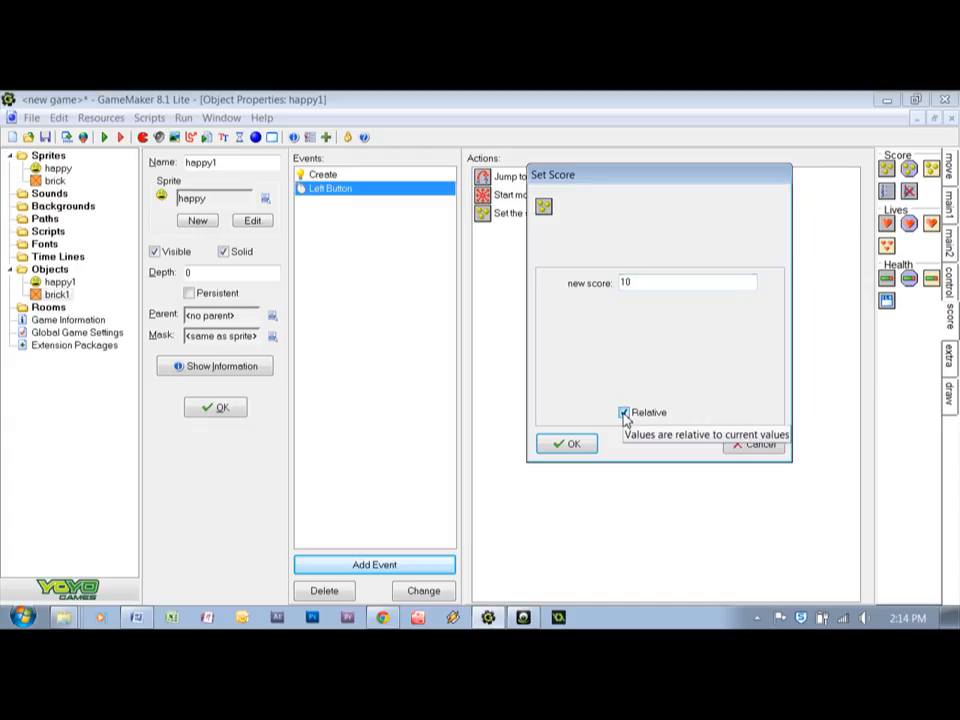
{"action": "left_click", "coordinate": [563, 445]}
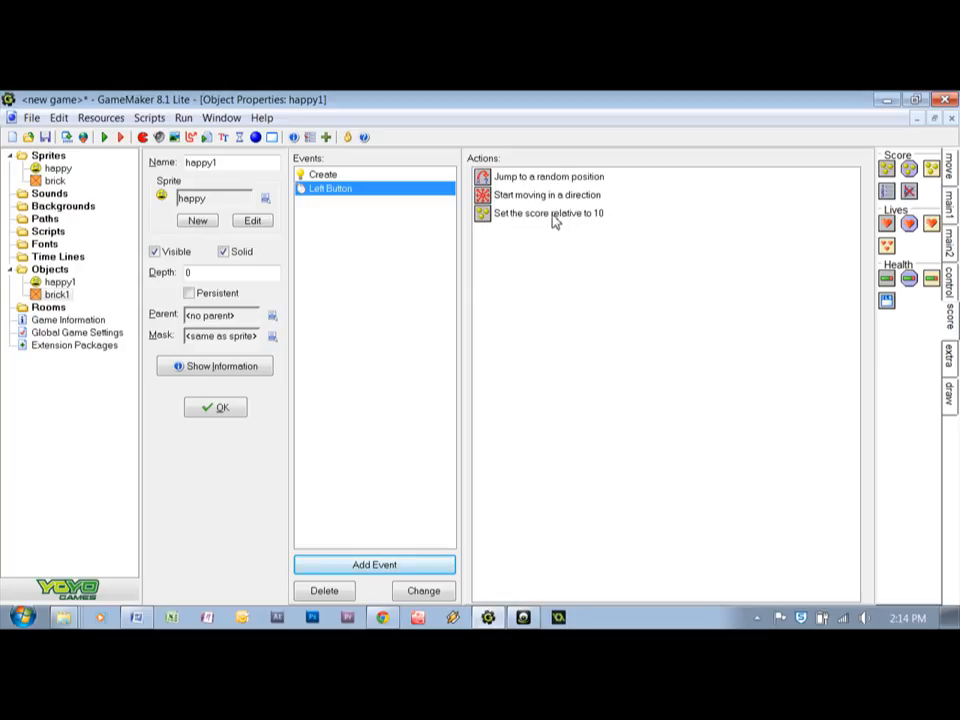
{"action": "mouse_move", "coordinate": [537, 209]}
{"action": "left_click", "coordinate": [488, 216]}
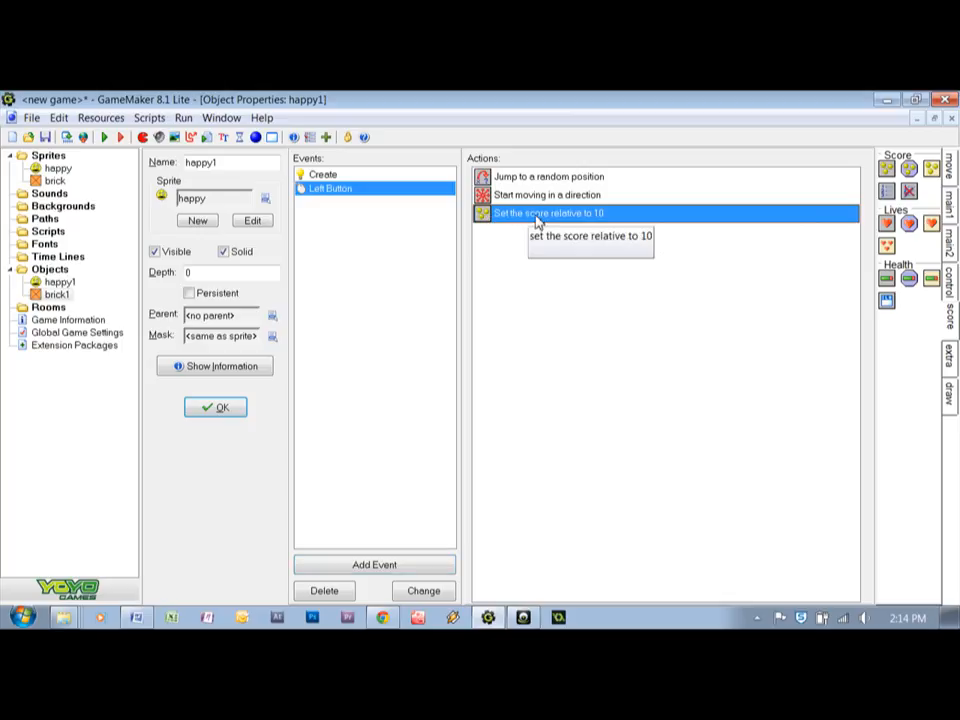
Move the Set Score action to the start of happy1's Left Button event and add a collision event with brick1
{"action": "left_click_drag", "start_coordinate": [540, 180], "coordinate": [538, 176]}
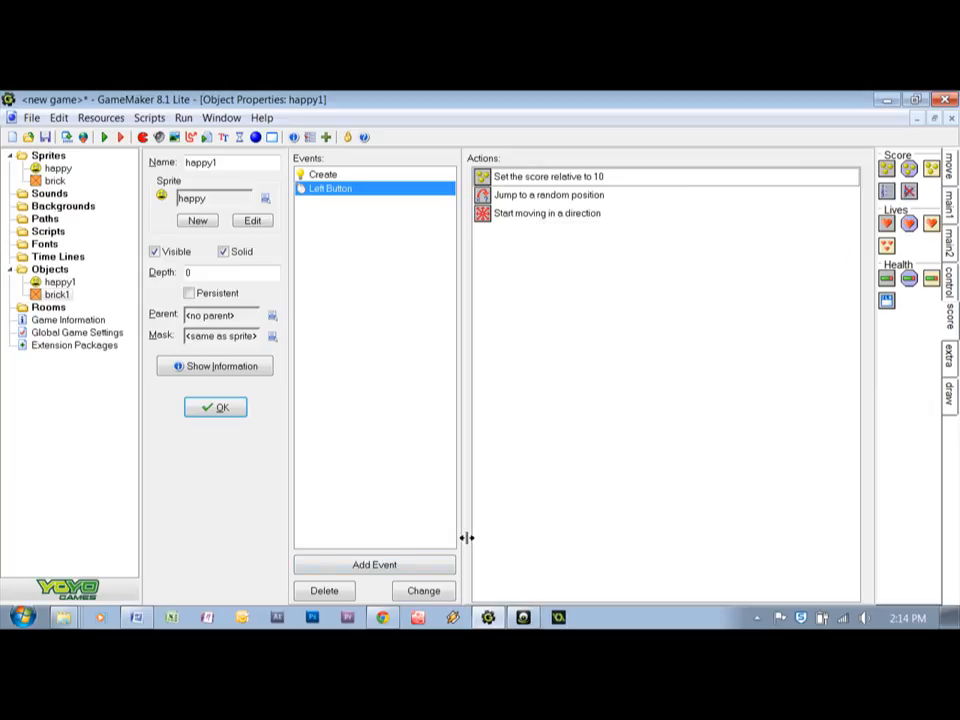
{"action": "left_click", "coordinate": [381, 566]}
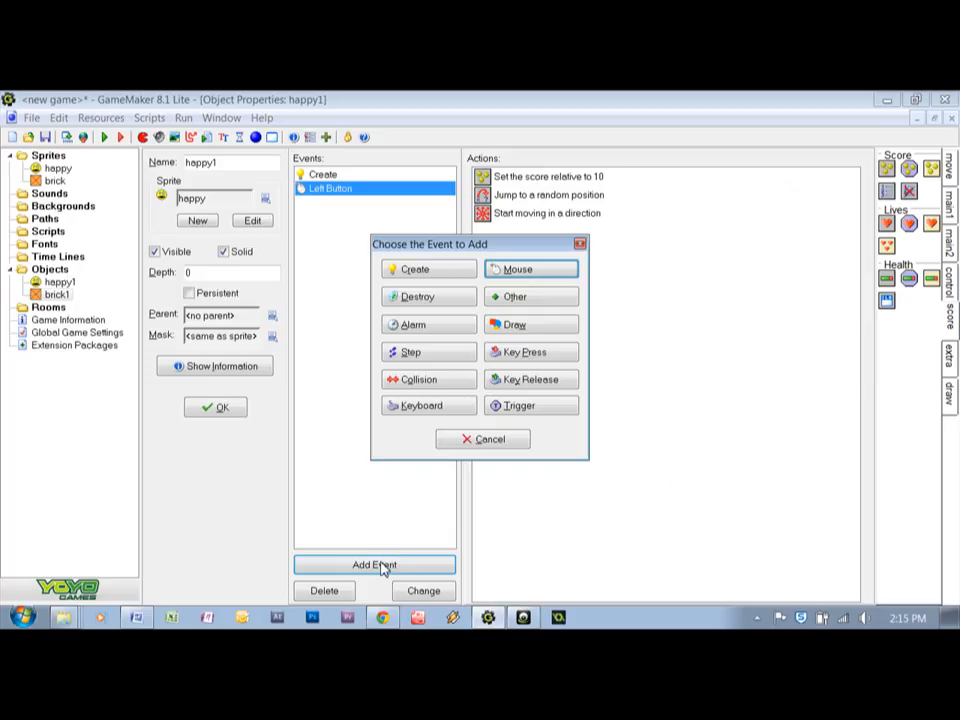
{"action": "left_click", "coordinate": [428, 382]}
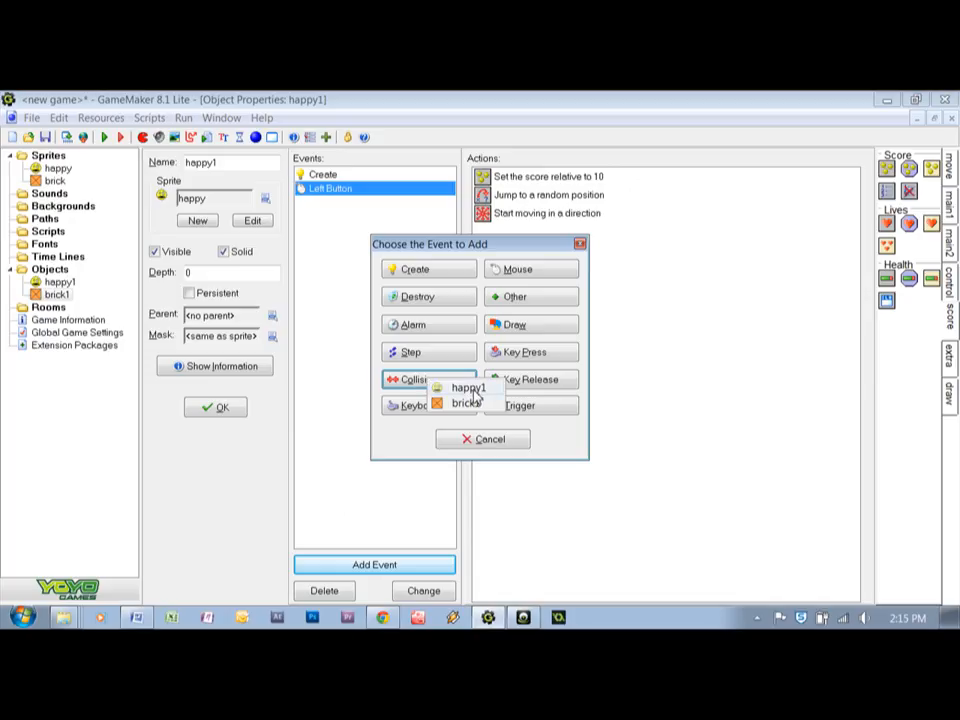
{"action": "left_click", "coordinate": [468, 404]}
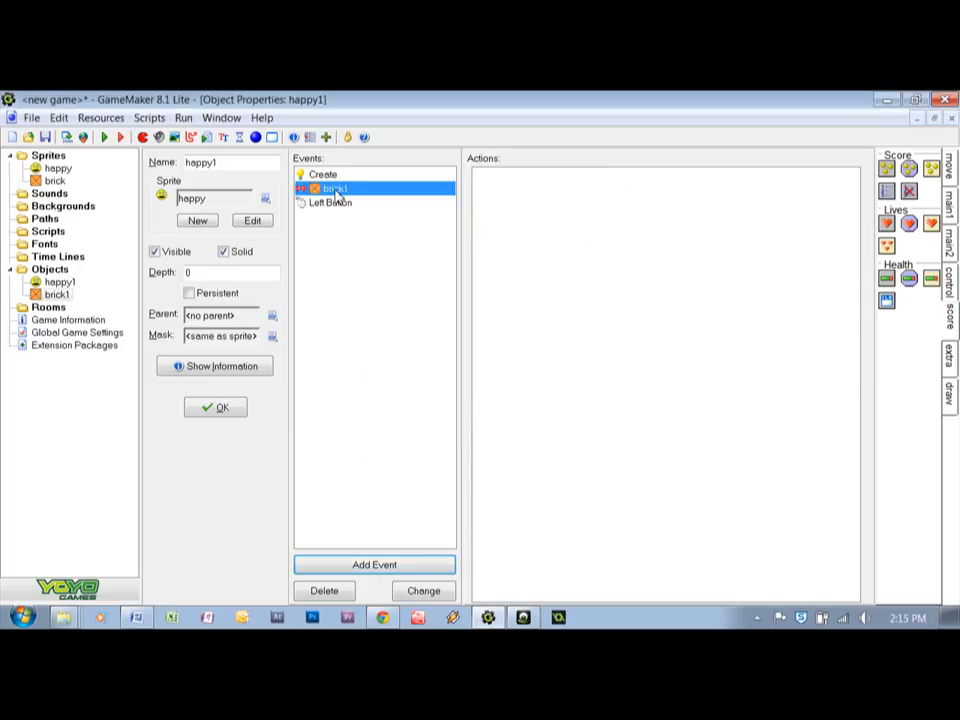
Add a Bounce action to the brick1 collision event, not precisely against solid objects, and accept the happy1 object
{"action": "left_click", "coordinate": [948, 172]}
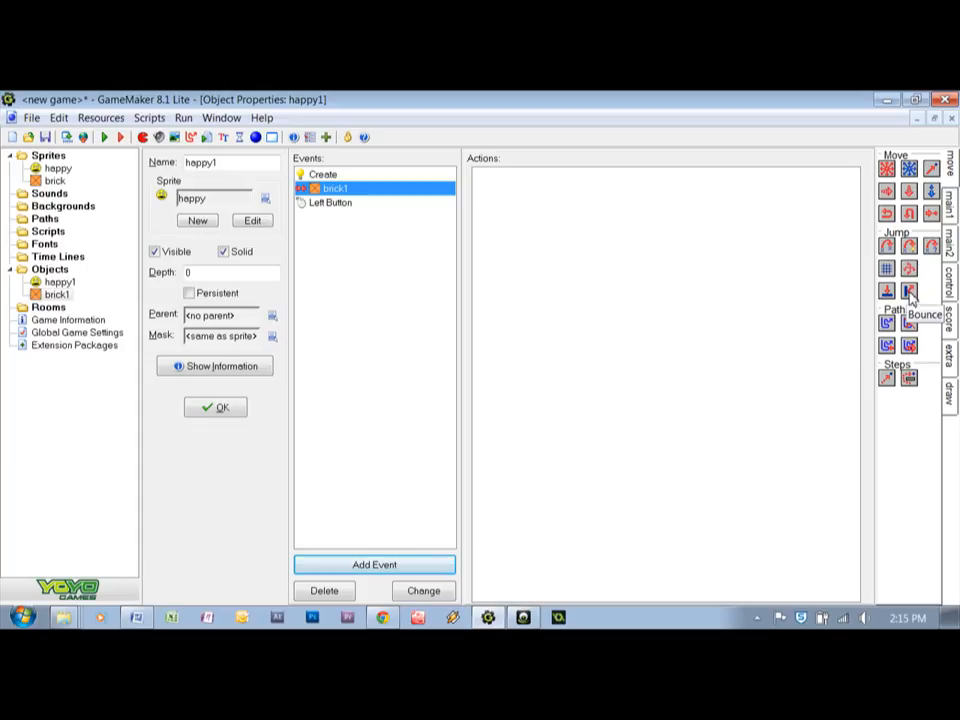
{"action": "left_click_drag", "start_coordinate": [700, 323], "coordinate": [698, 322]}
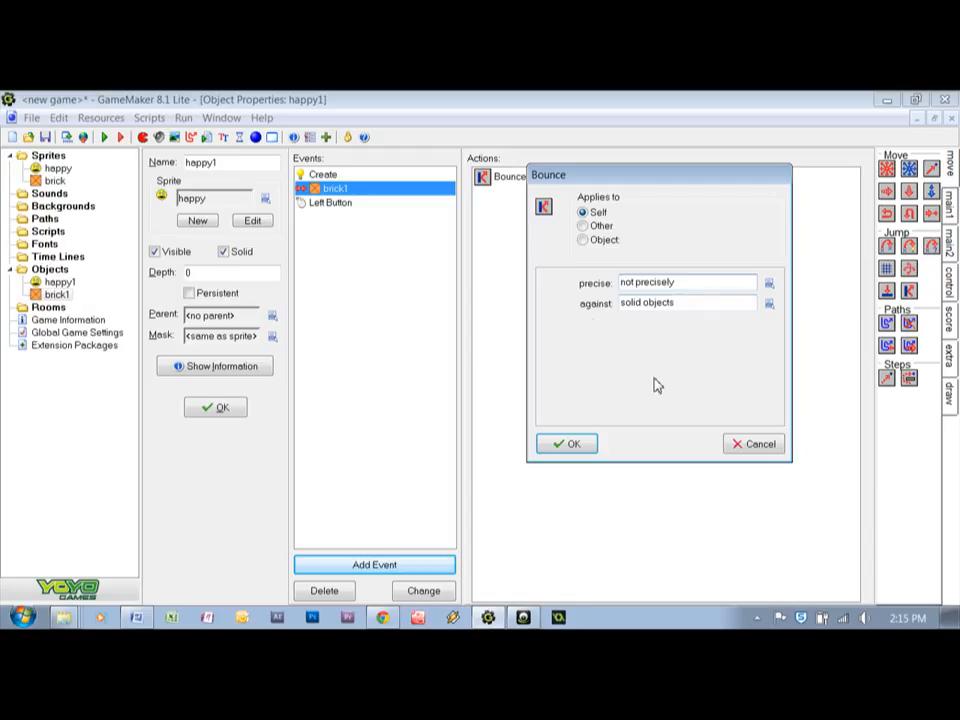
{"action": "left_click", "coordinate": [572, 445]}
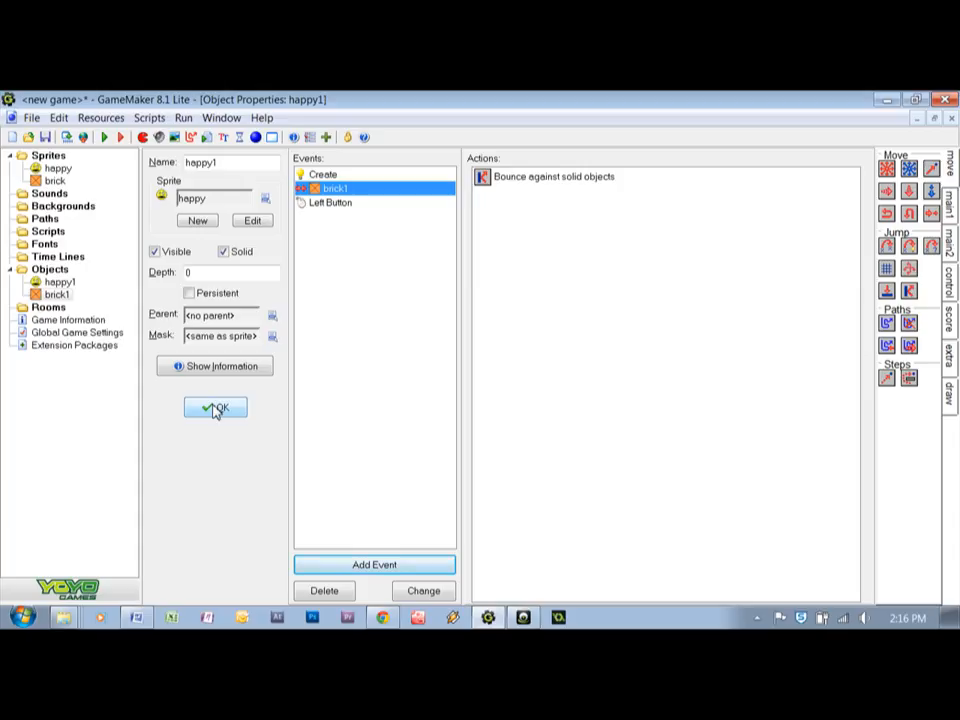
{"action": "left_click", "coordinate": [220, 408]}
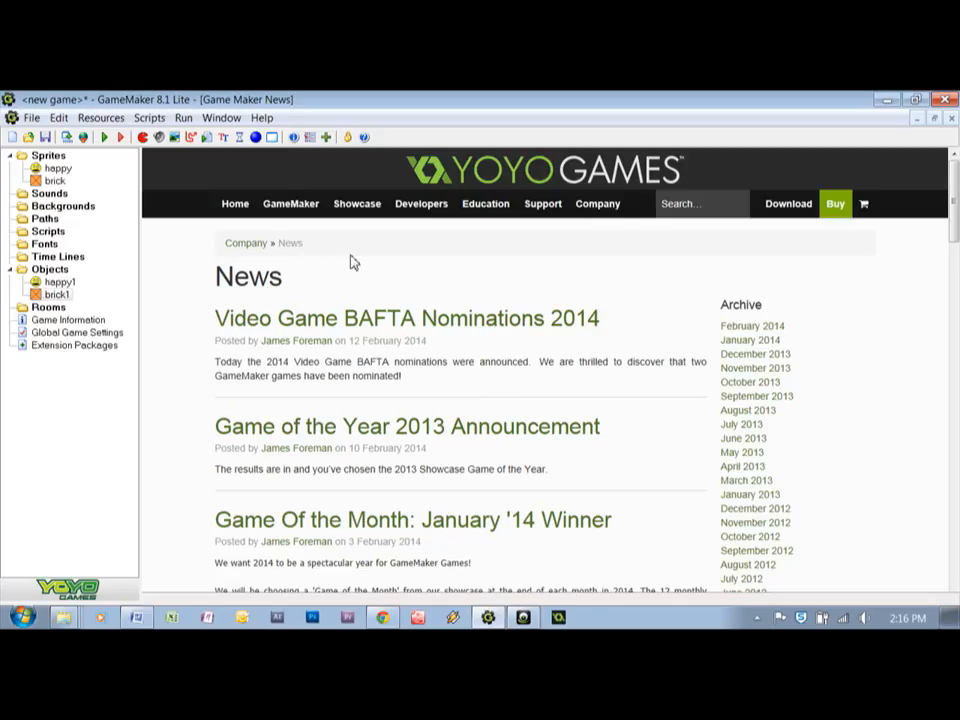
Create a new room for the game
{"action": "left_click", "coordinate": [272, 139]}
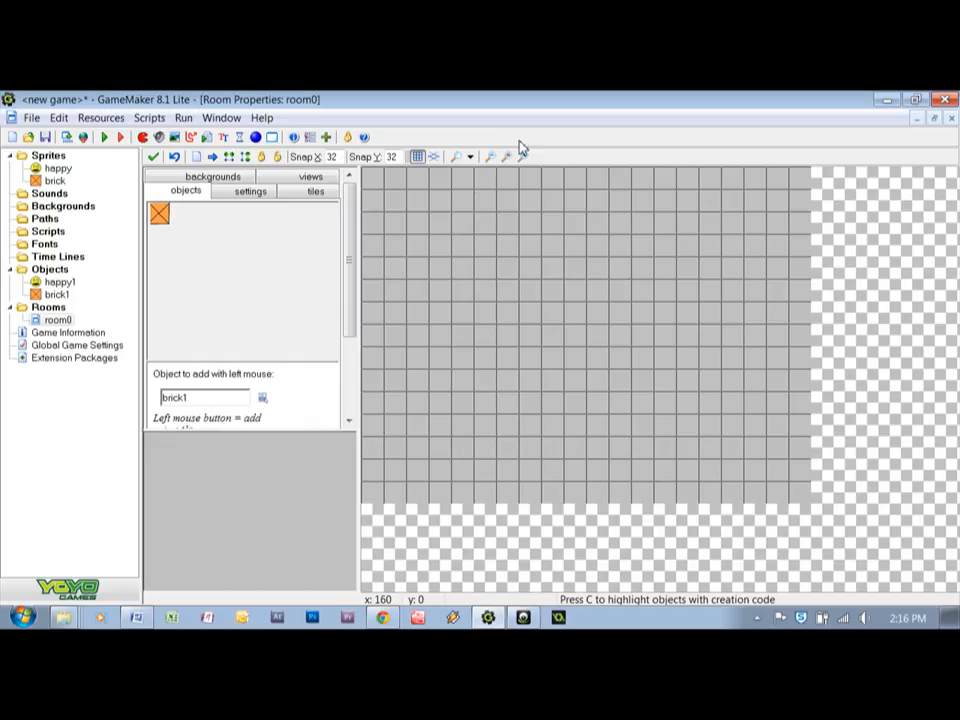
{"action": "left_click", "coordinate": [491, 158]}
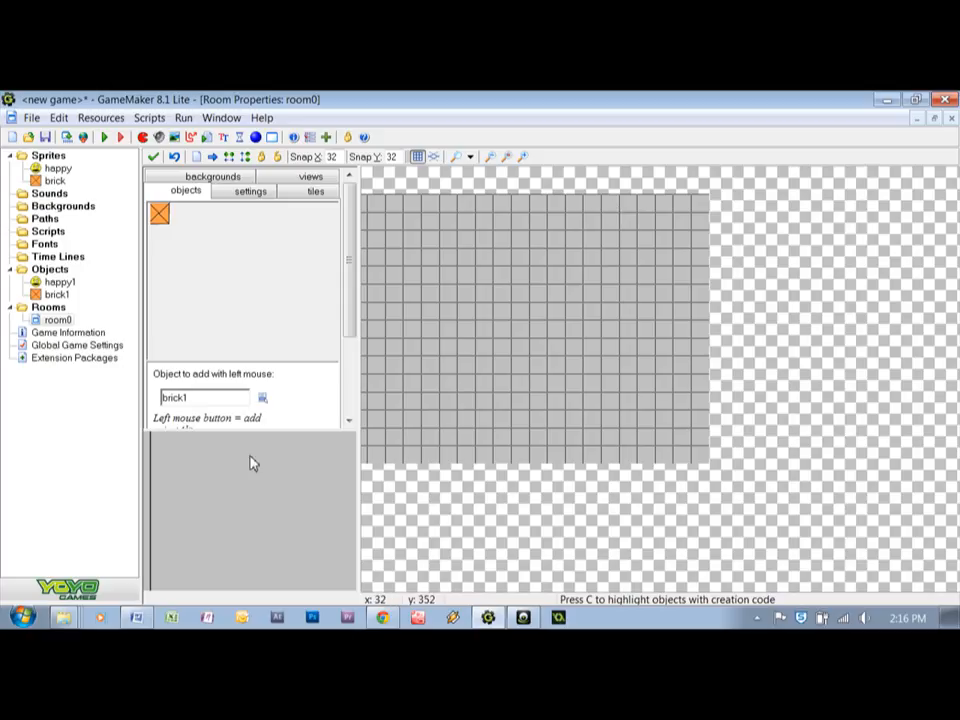
{"action": "left_click_drag", "start_coordinate": [239, 472], "coordinate": [224, 510]}
{"action": "left_click_drag", "start_coordinate": [263, 474], "coordinate": [246, 490]}
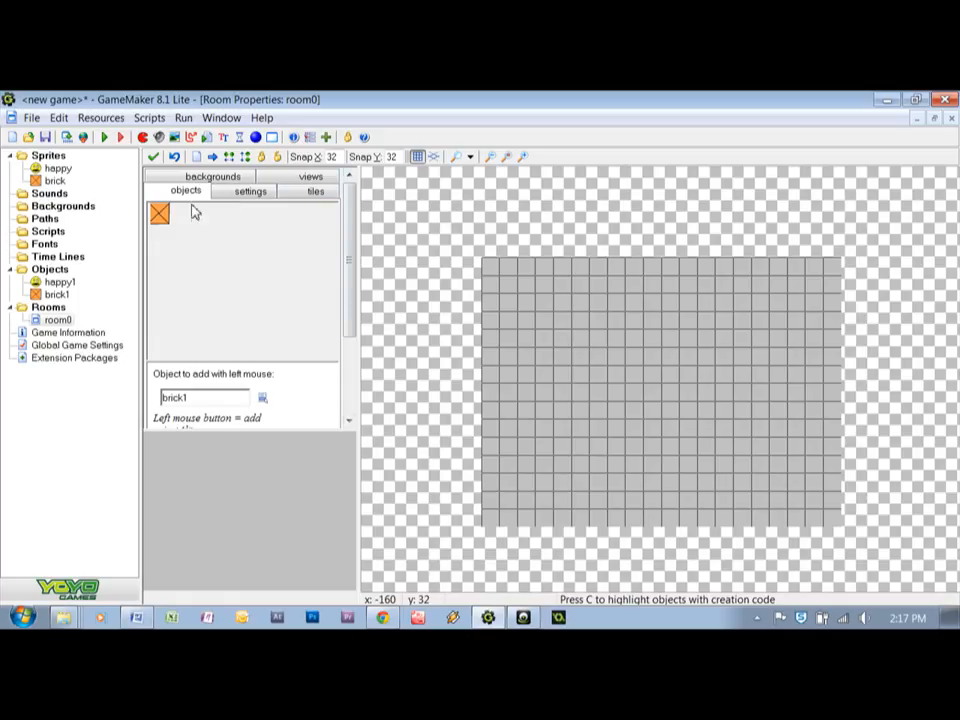
Place brick1 objects along all four edges of the room grid to form a closed wall
{"action": "mouse_move", "coordinate": [347, 249]}
{"action": "left_mouse_down"}
{"action": "mouse_move", "coordinate": [351, 306]}
{"action": "mouse_move", "coordinate": [343, 227]}
{"action": "left_mouse_up"}
{"action": "left_click_drag", "start_coordinate": [349, 253], "coordinate": [354, 317]}
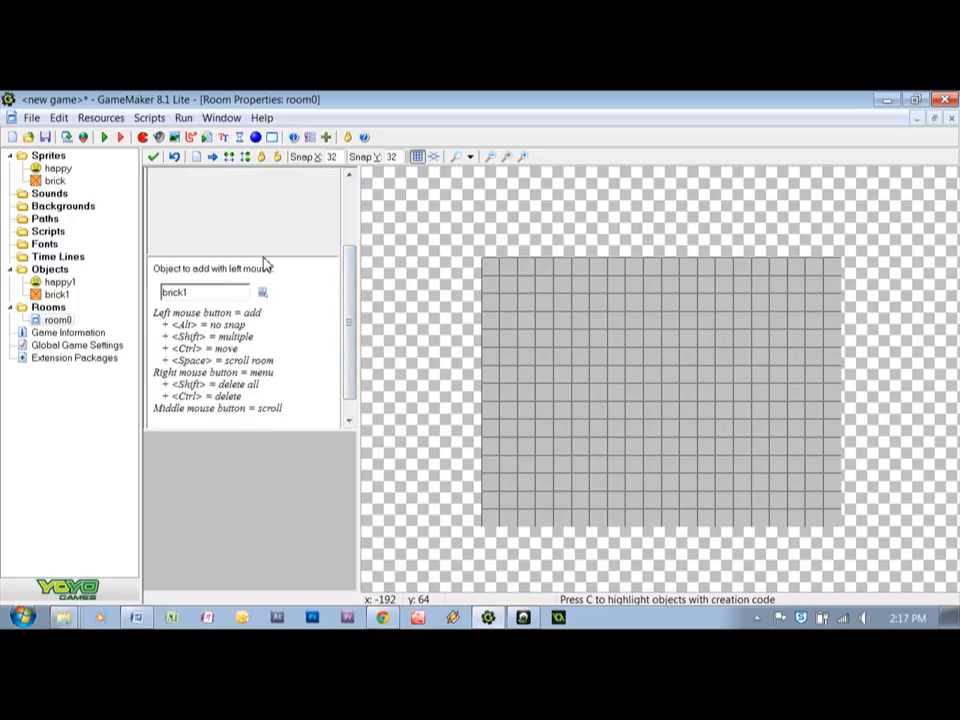
{"action": "left_click", "coordinate": [263, 292]}
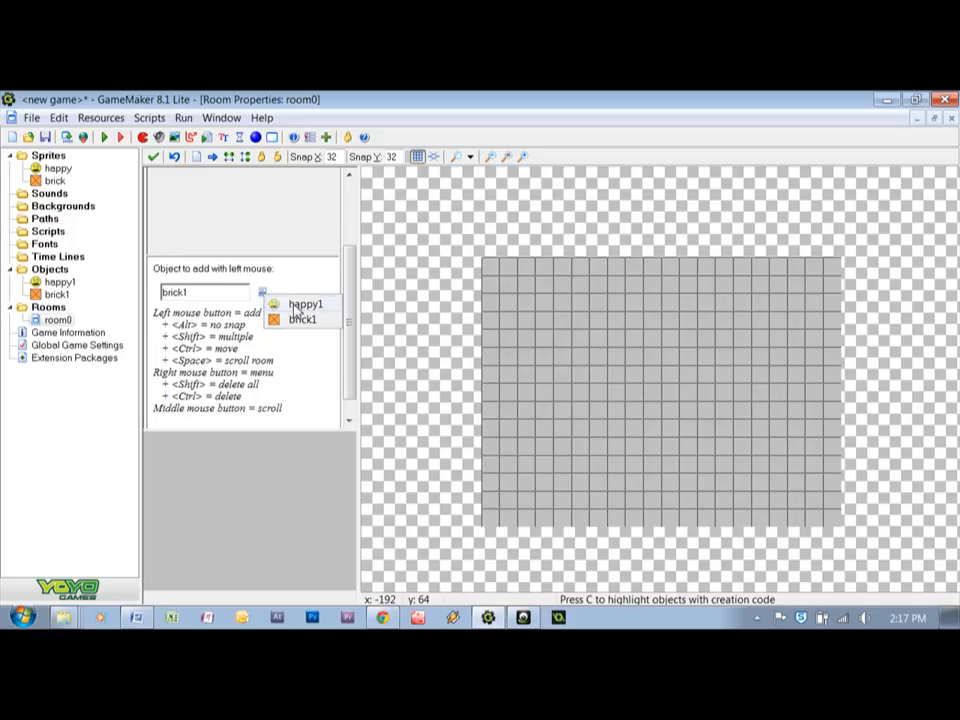
{"action": "left_click", "coordinate": [301, 321]}
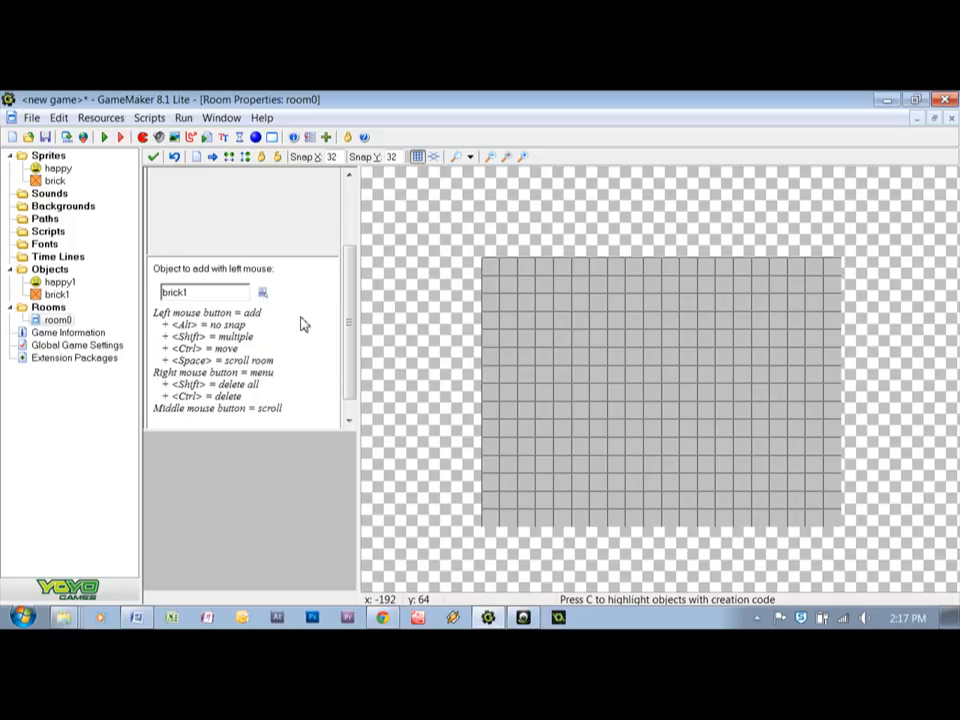
{"action": "left_click", "coordinate": [491, 267]}
{"action": "left_click", "coordinate": [491, 285]}
{"action": "left_click", "coordinate": [491, 303]}
{"action": "left_click", "coordinate": [491, 321]}
{"action": "left_click", "coordinate": [491, 339]}
{"action": "left_click", "coordinate": [491, 357]}
{"action": "left_click", "coordinate": [491, 375]}
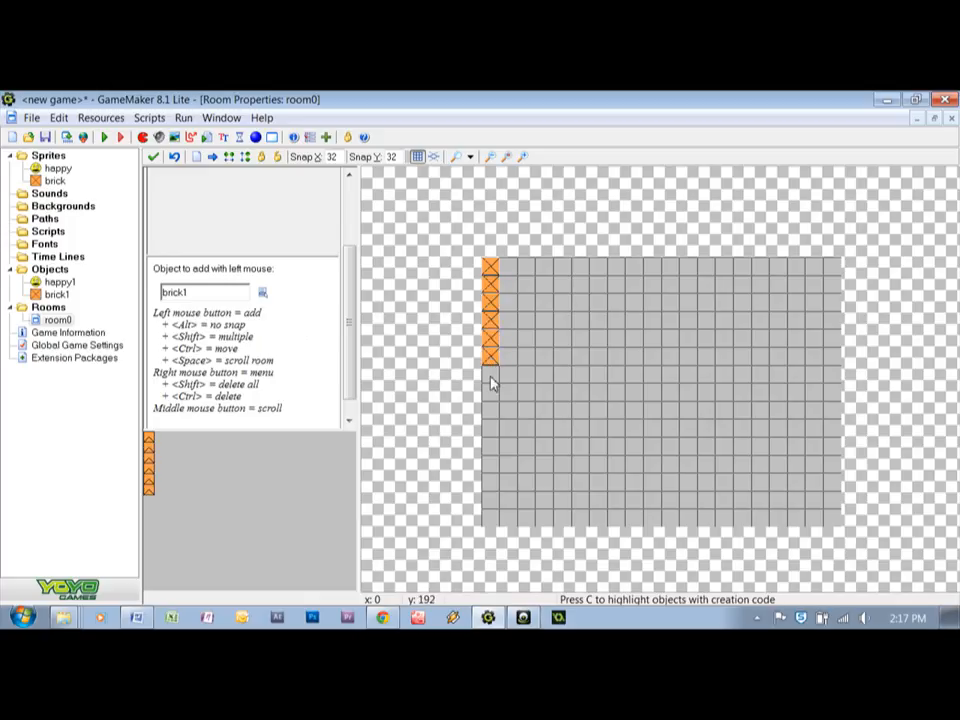
{"action": "left_click", "coordinate": [491, 395]}
{"action": "left_click", "coordinate": [491, 413]}
{"action": "left_click", "coordinate": [491, 431]}
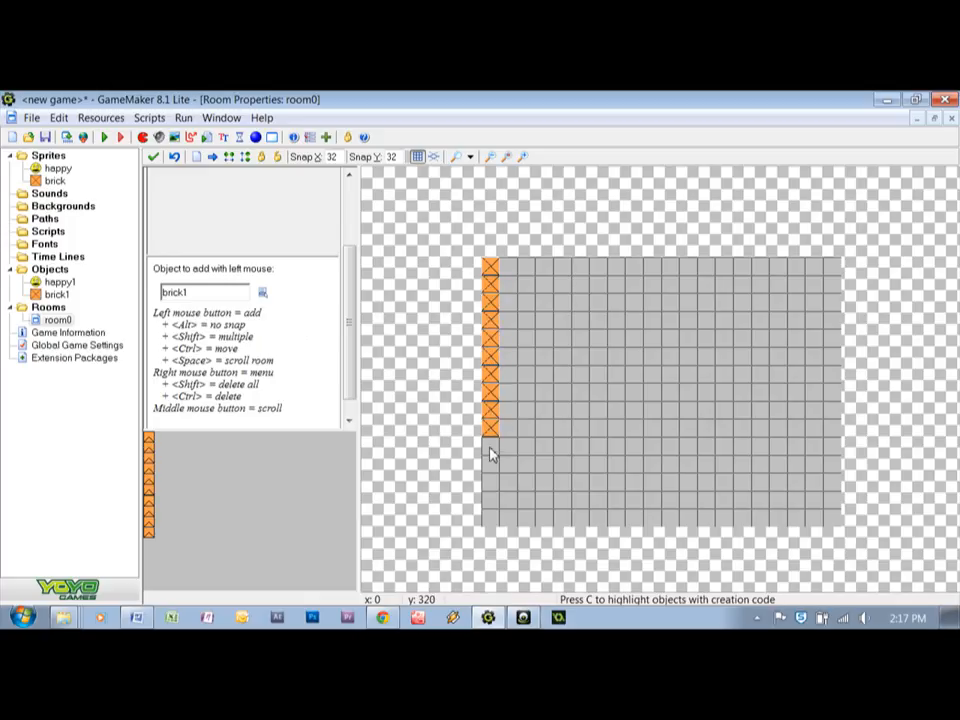
{"action": "left_click", "coordinate": [491, 449]}
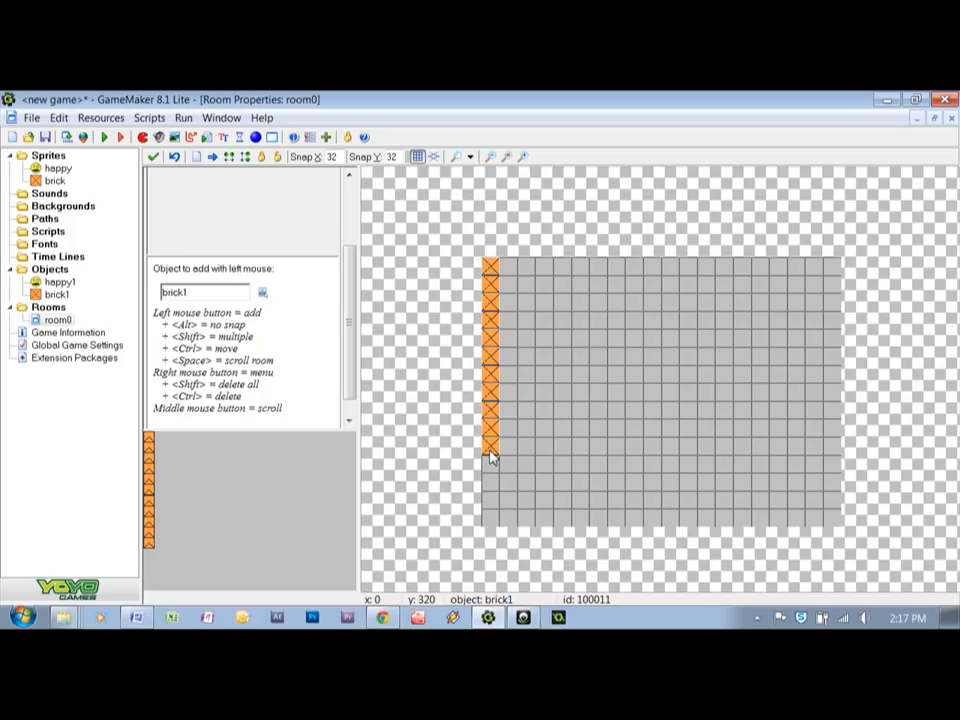
{"action": "left_click", "coordinate": [491, 467]}
{"action": "left_click", "coordinate": [491, 485]}
{"action": "left_click", "coordinate": [491, 503]}
{"action": "left_click", "coordinate": [492, 519]}
{"action": "mouse_move", "coordinate": [492, 513]}
{"action": "left_mouse_down", "text": "shift"}
{"action": "mouse_move", "coordinate": [549, 508]}
{"action": "mouse_move", "coordinate": [560, 511]}
{"action": "mouse_move", "coordinate": [530, 517]}
{"action": "mouse_move", "coordinate": [720, 528]}
{"action": "mouse_move", "coordinate": [832, 520]}
{"action": "mouse_move", "coordinate": [844, 274]}
{"action": "mouse_move", "coordinate": [830, 333]}
{"action": "mouse_move", "coordinate": [836, 270]}
{"action": "mouse_move", "coordinate": [514, 267]}
{"action": "mouse_move", "coordinate": [657, 262]}
{"action": "mouse_move", "coordinate": [752, 280]}
{"action": "left_mouse_up", "text": "shift"}
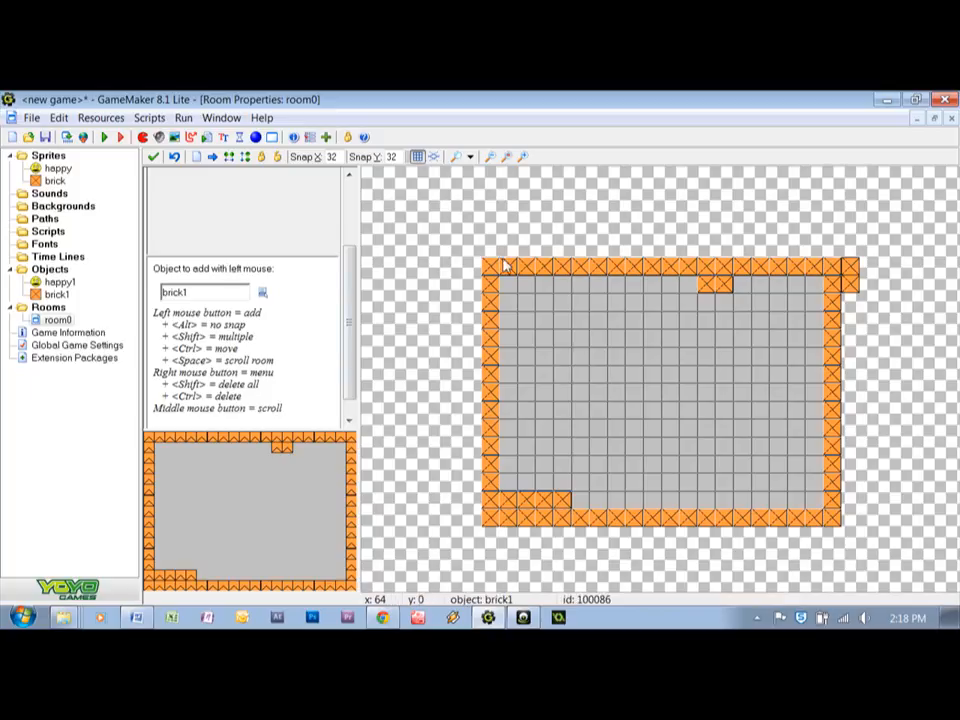
Place one happy1 object near the middle of the walled room
{"action": "left_click", "coordinate": [262, 296]}
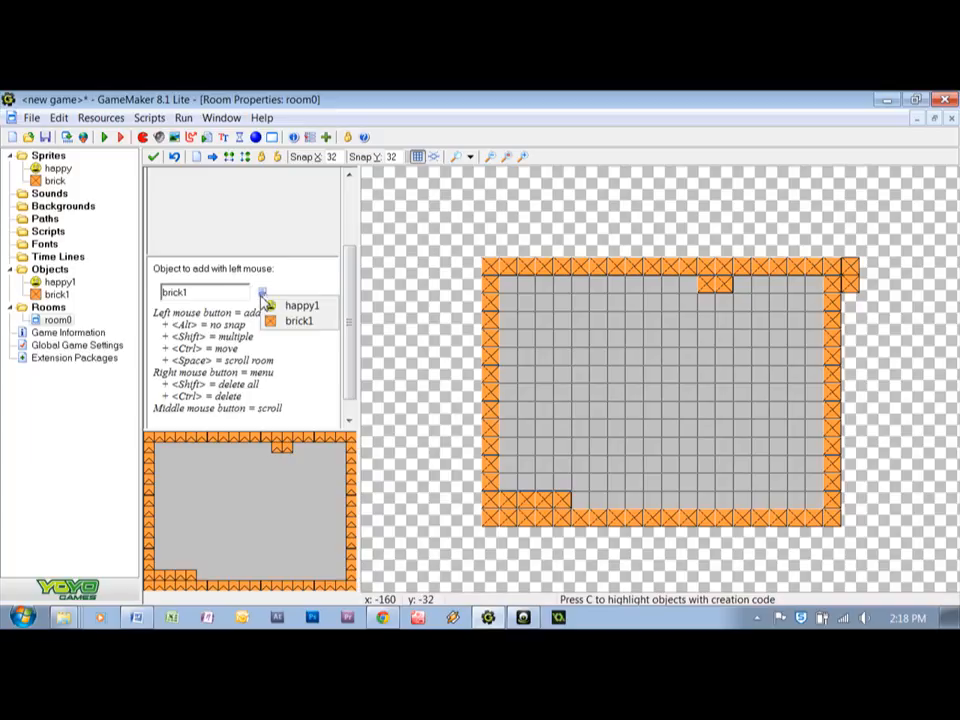
{"action": "left_click", "coordinate": [283, 305]}
{"action": "left_click", "coordinate": [650, 376]}
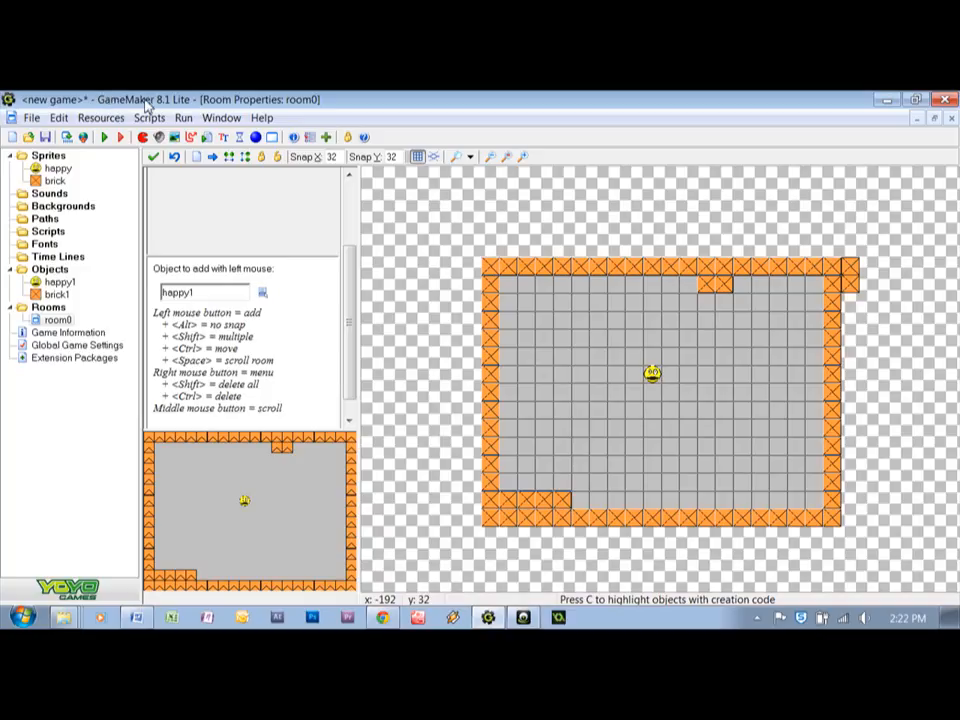
{"action": "left_click", "coordinate": [263, 118]}
{"action": "mouse_move", "coordinate": [225, 153]}
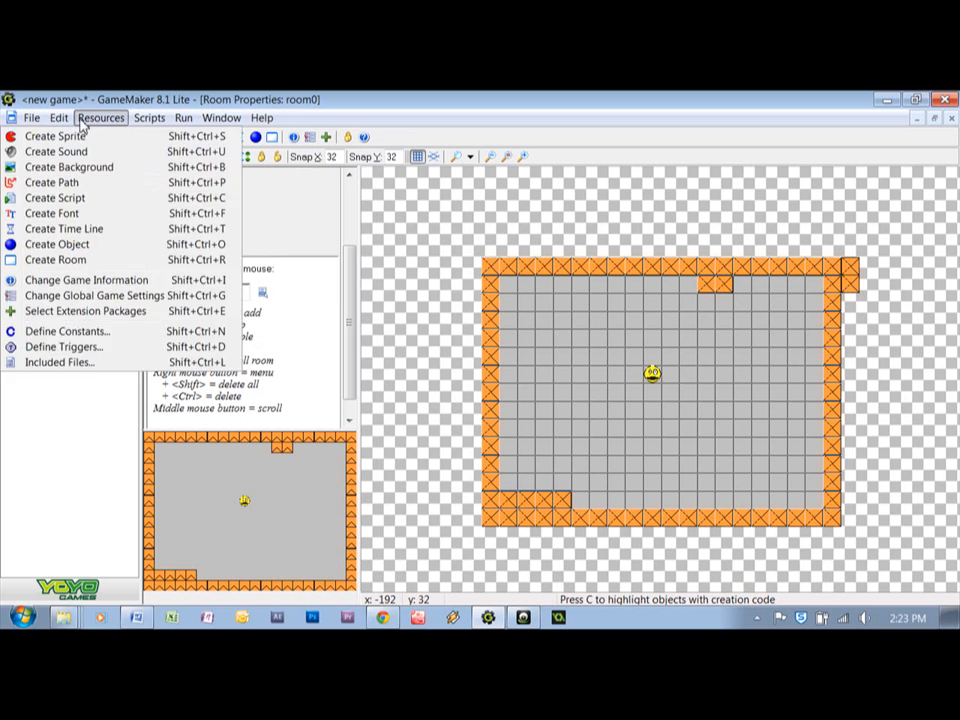
{"action": "left_click", "coordinate": [224, 204]}
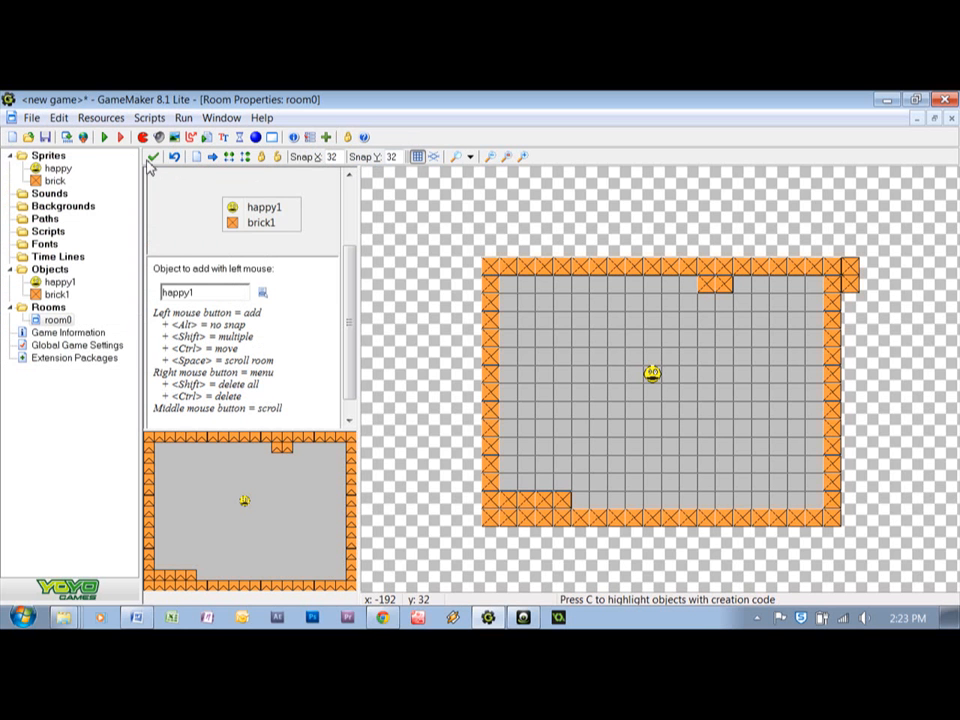
Run the game to test it
{"action": "left_click", "coordinate": [105, 139]}
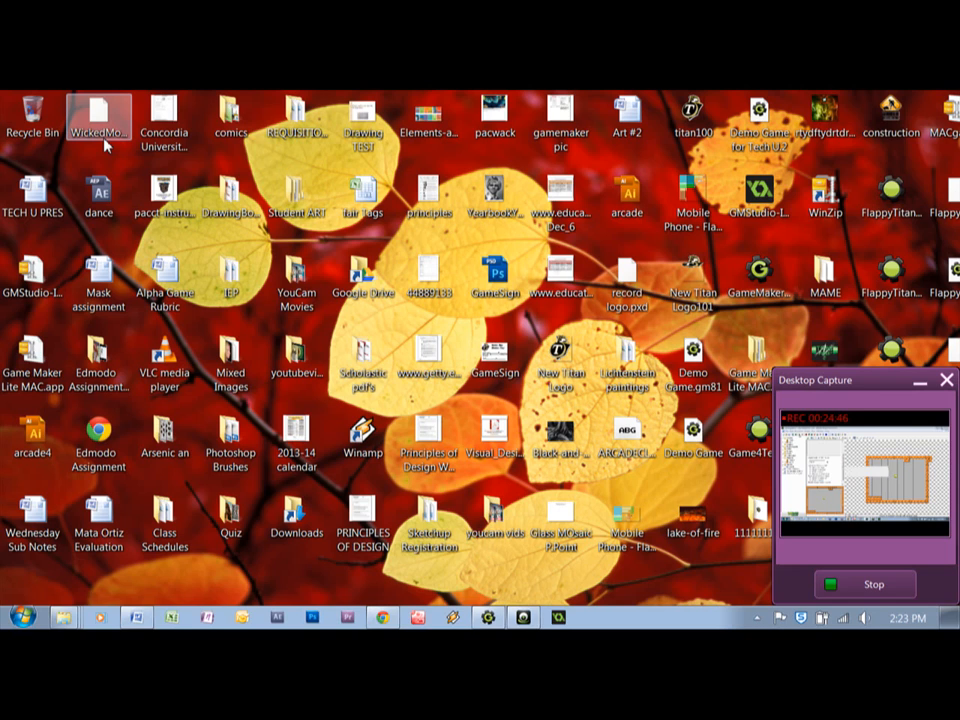